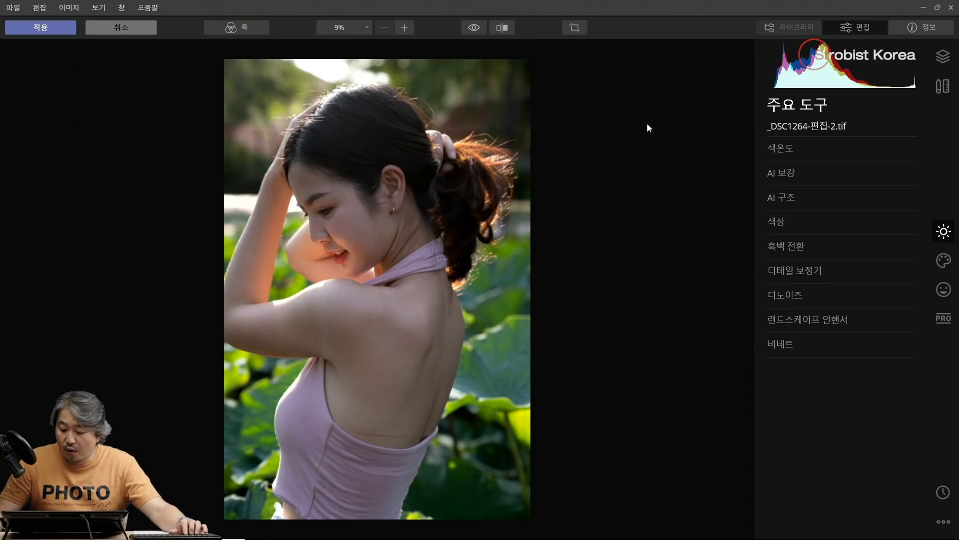
# Set the AI Accent amount to 100 for the portrait _DSC1264-편집-2.tif
pyautogui.click(803, 173)
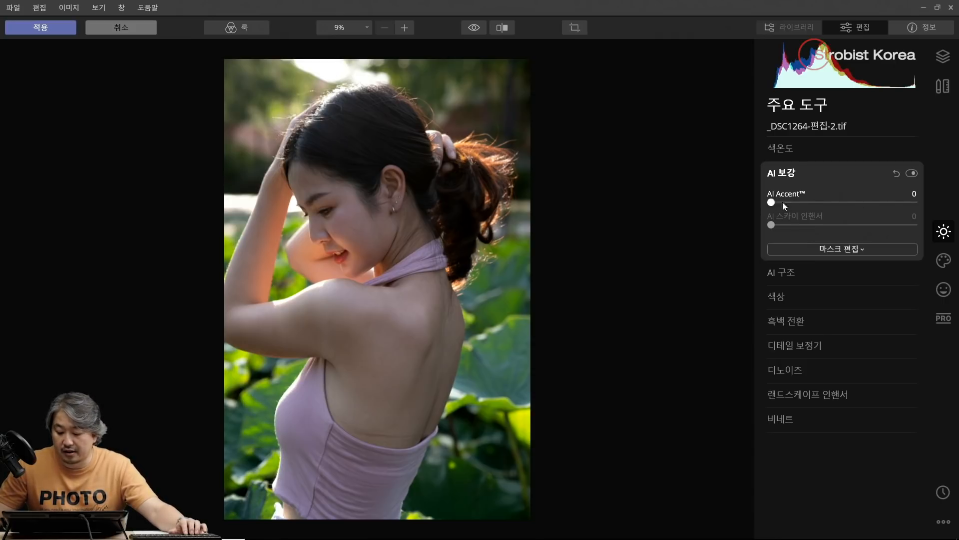
pyautogui.moveTo(783, 201); pyautogui.dragTo(925, 199)
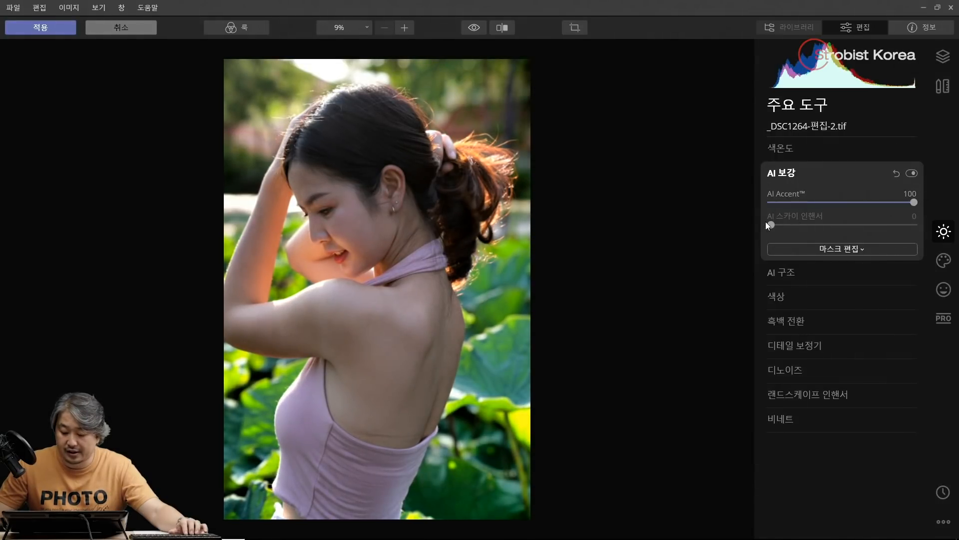
# Smooth the woman's skin with AI Skin Enhancer at an amount of 100 and check the result on her face
pyautogui.click(948, 293)
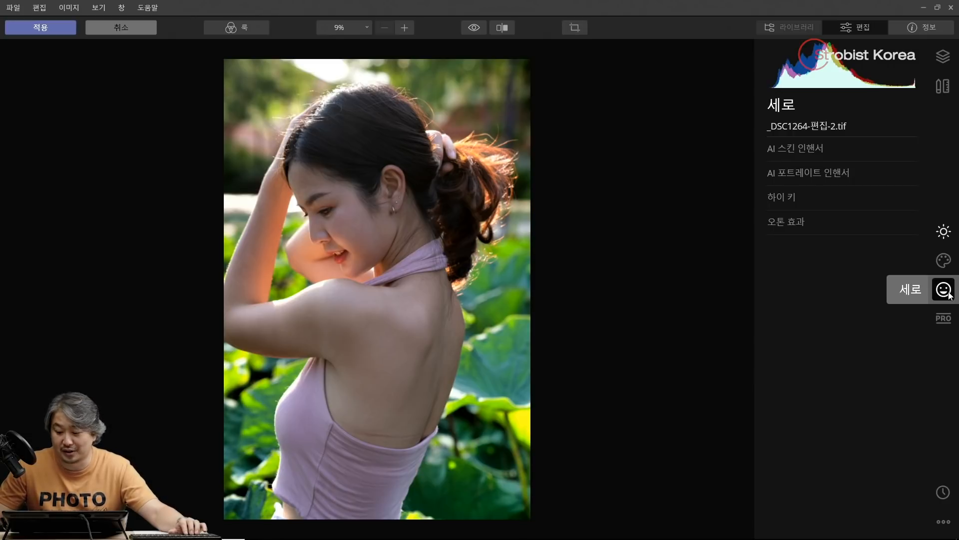
pyautogui.click(819, 149)
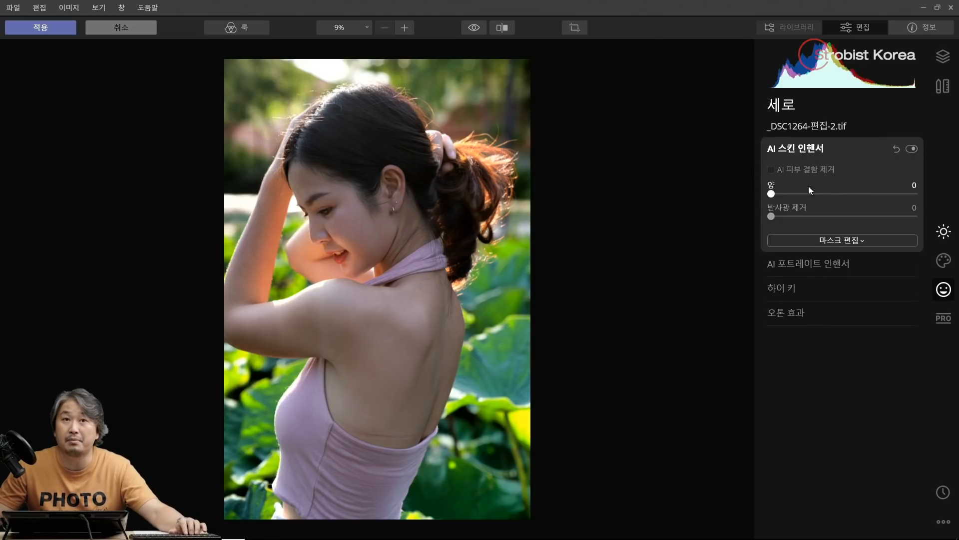
pyautogui.scroll(-1, 335, 213)
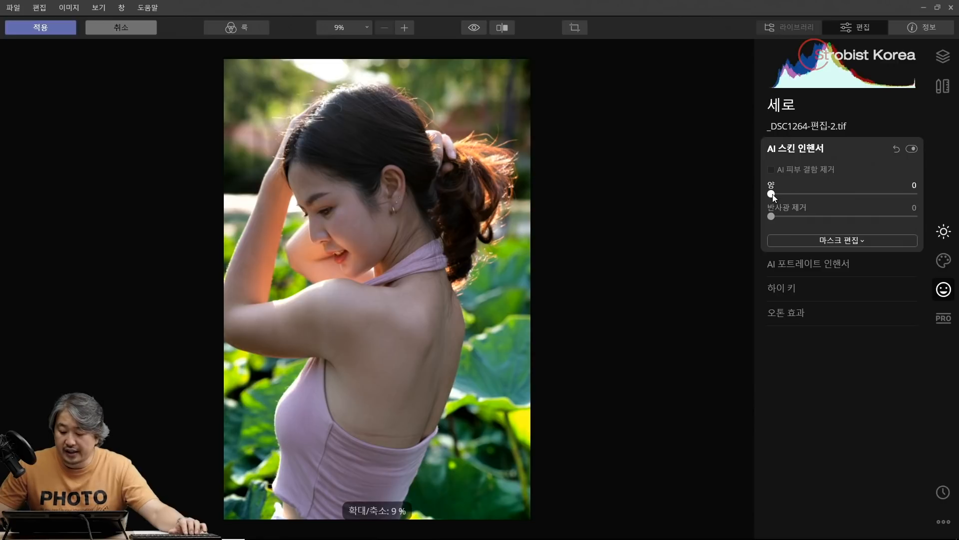
pyautogui.moveTo(779, 194); pyautogui.dragTo(904, 195)
pyautogui.click(341, 193)
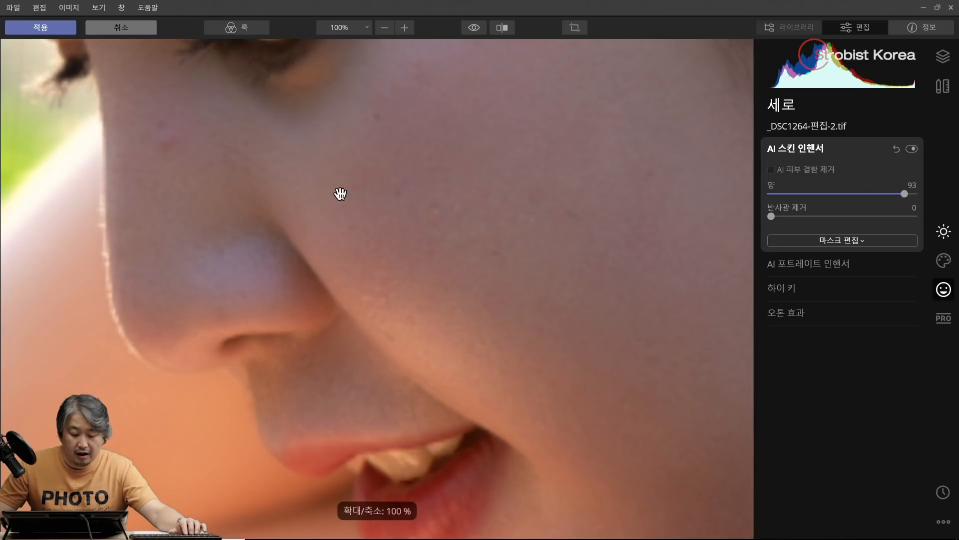
pyautogui.moveTo(340, 194); pyautogui.dragTo(370, 314)
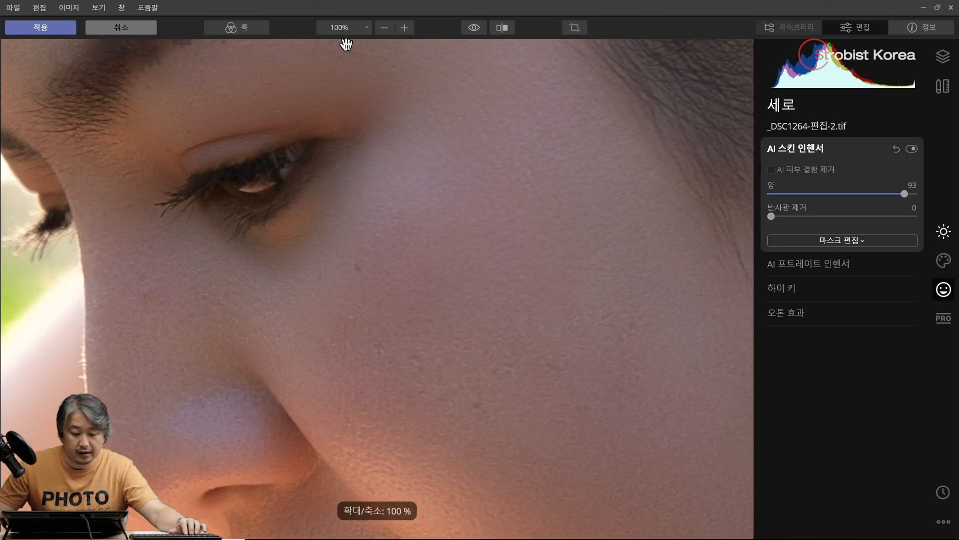
pyautogui.click(383, 30)
pyautogui.moveTo(905, 193); pyautogui.dragTo(950, 197)
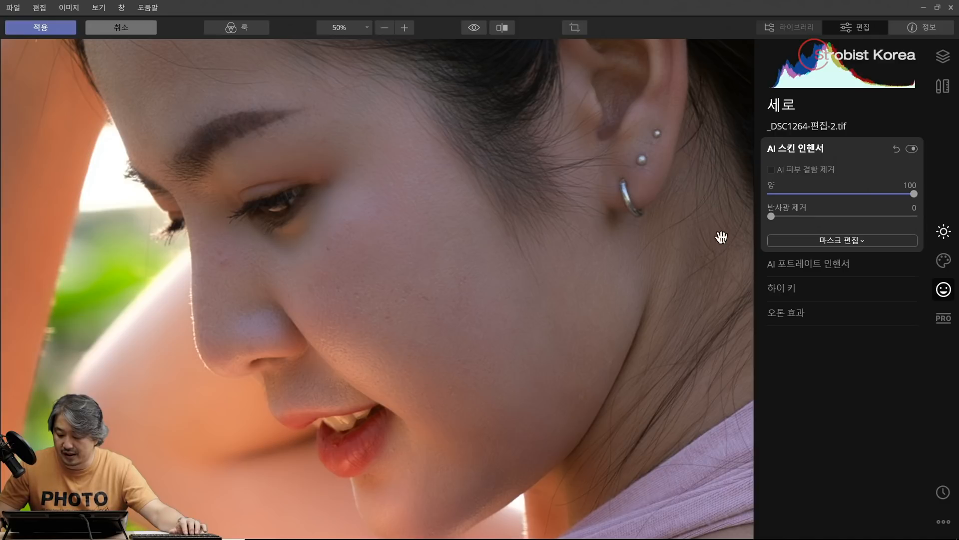
pyautogui.doubleClick(573, 248)
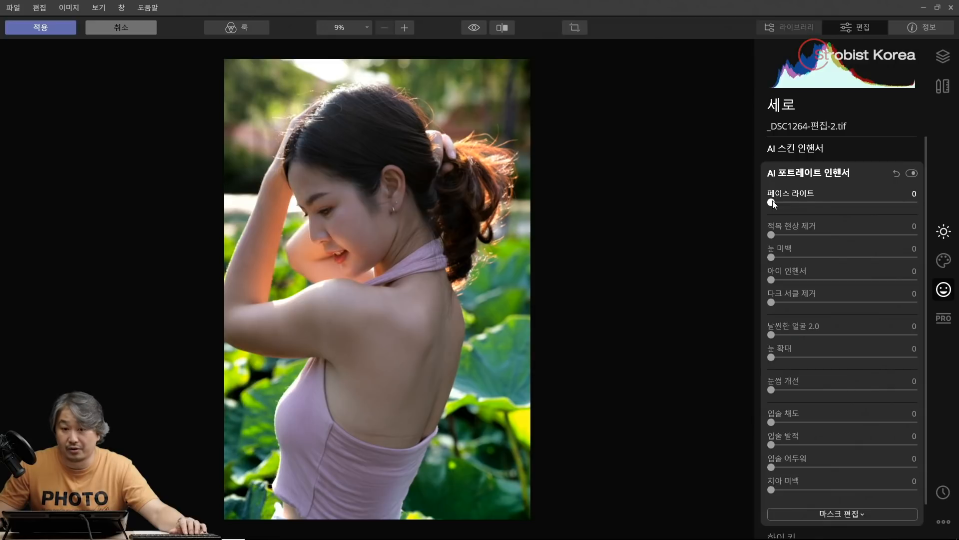
# Brighten the face with AI Portrait Enhancer's Face Light at 42 and set the High Key amount to 7
pyautogui.moveTo(772, 204); pyautogui.dragTo(833, 208)
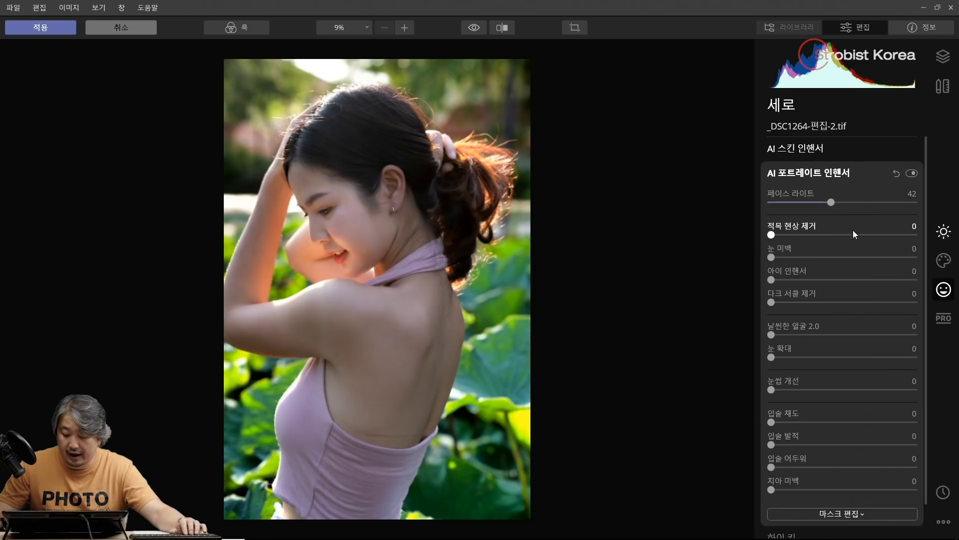
pyautogui.click(844, 169)
pyautogui.click(821, 195)
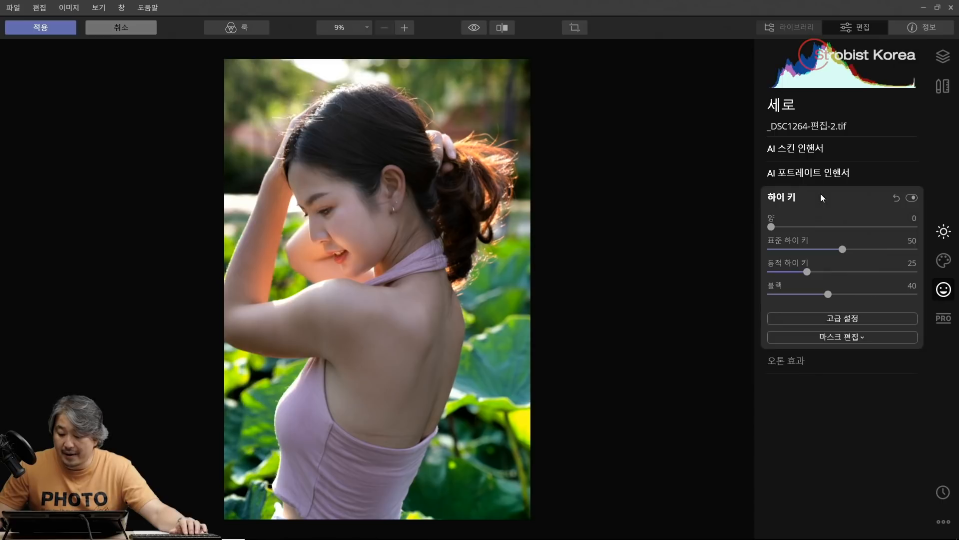
pyautogui.moveTo(771, 228); pyautogui.dragTo(914, 227)
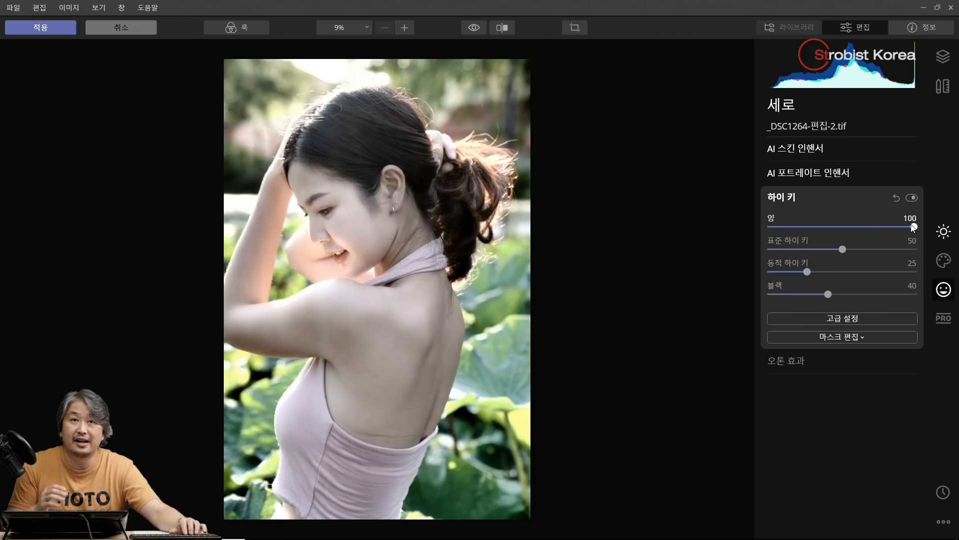
pyautogui.moveTo(913, 226); pyautogui.dragTo(781, 228)
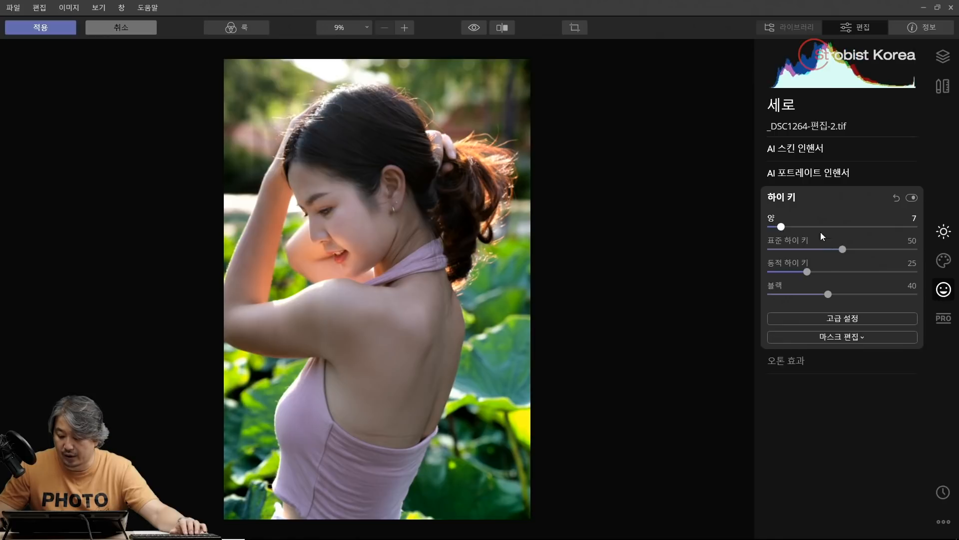
# In the Color Enhancer, set the color contrast amount to 39 and its hue to 38
pyautogui.click(949, 322)
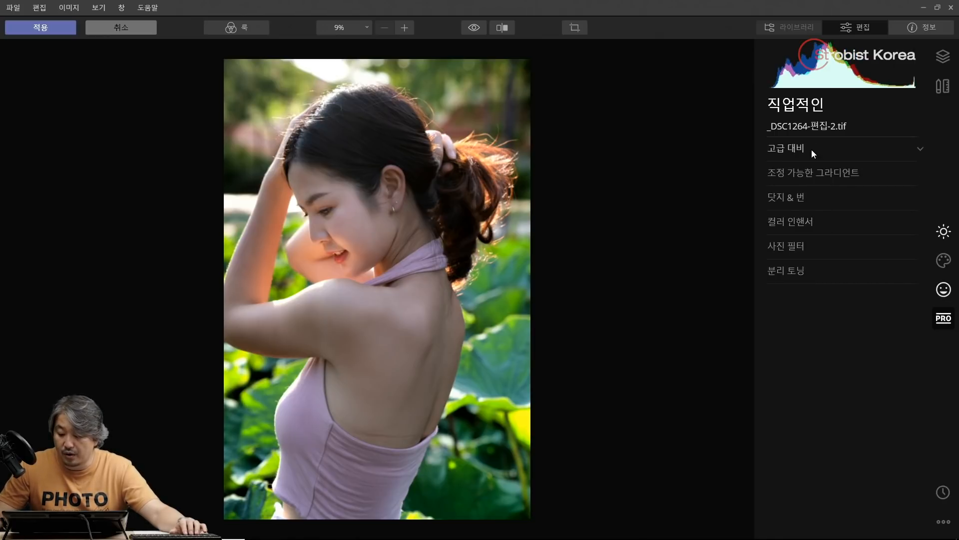
pyautogui.click(802, 221)
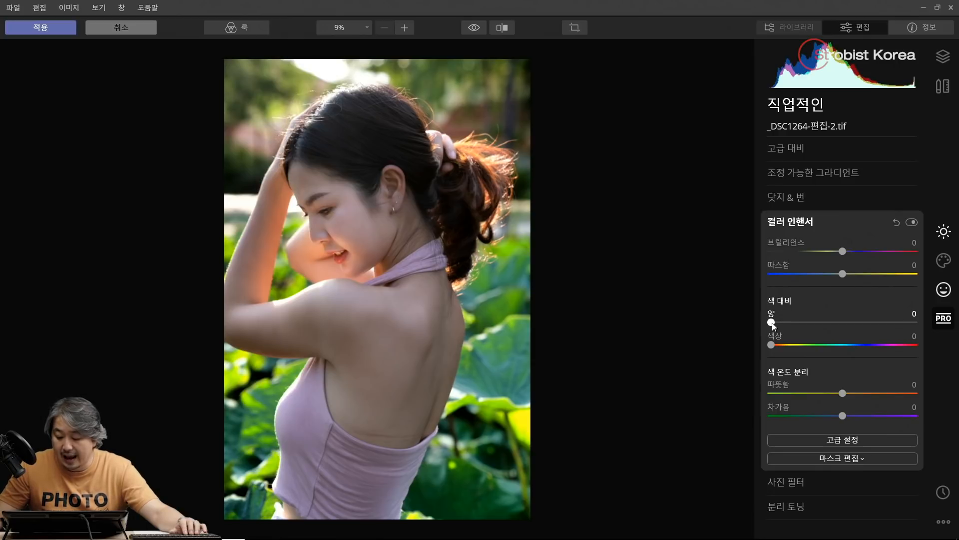
pyautogui.moveTo(772, 322); pyautogui.dragTo(856, 312)
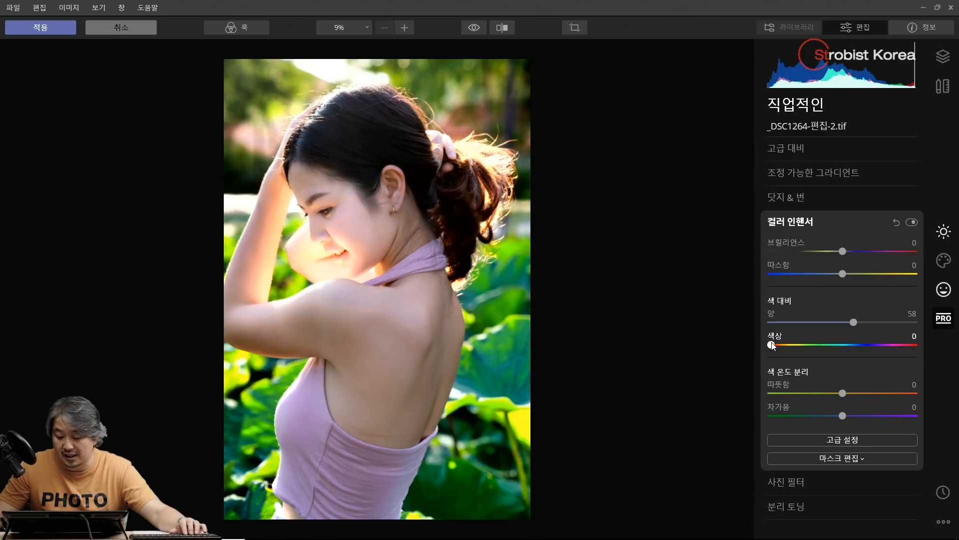
pyautogui.moveTo(853, 322); pyautogui.dragTo(866, 322)
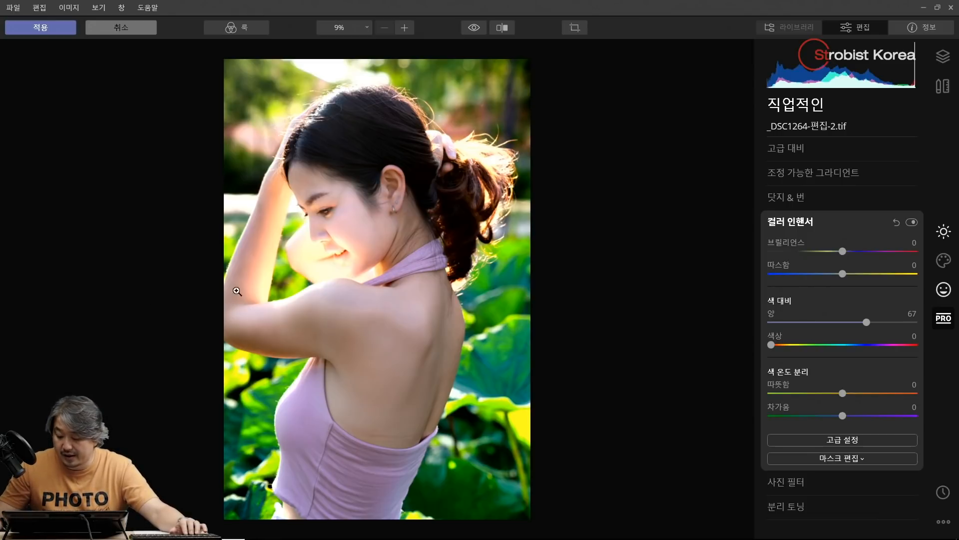
pyautogui.moveTo(868, 322)
pyautogui.mouseDown()
pyautogui.moveTo(901, 322)
pyautogui.moveTo(858, 319)
pyautogui.moveTo(915, 320)
pyautogui.moveTo(875, 320)
pyautogui.mouseUp()
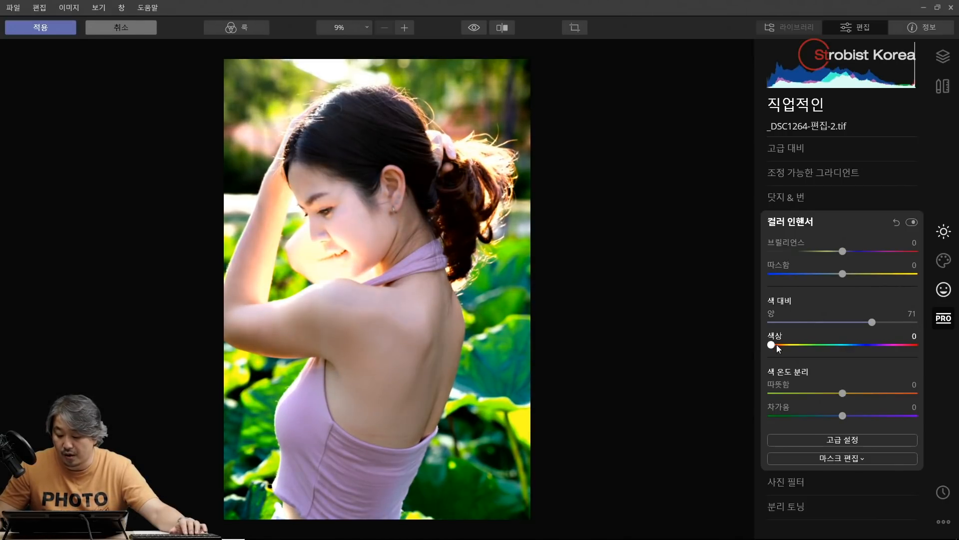
pyautogui.moveTo(772, 346)
pyautogui.mouseDown()
pyautogui.moveTo(930, 347)
pyautogui.moveTo(765, 347)
pyautogui.moveTo(787, 346)
pyautogui.mouseUp()
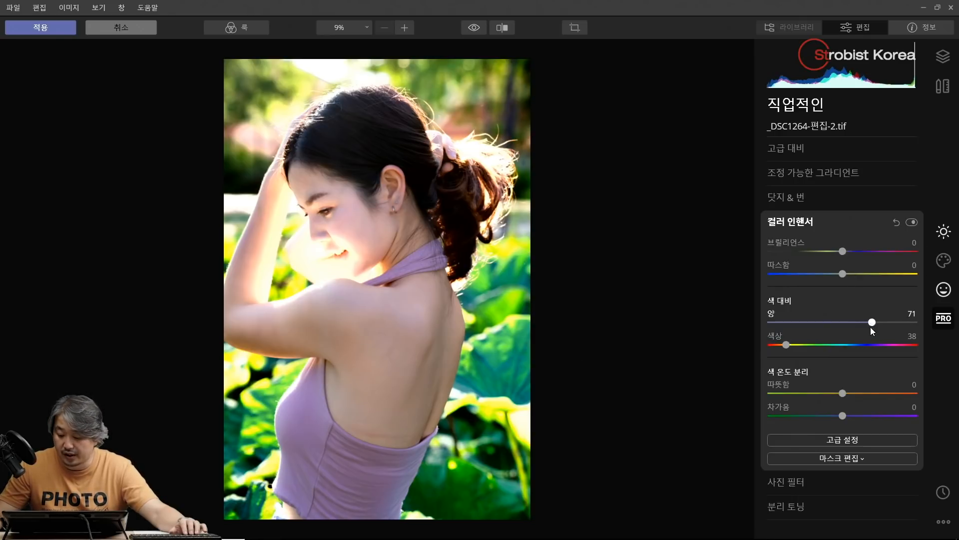
pyautogui.moveTo(872, 322); pyautogui.dragTo(829, 324)
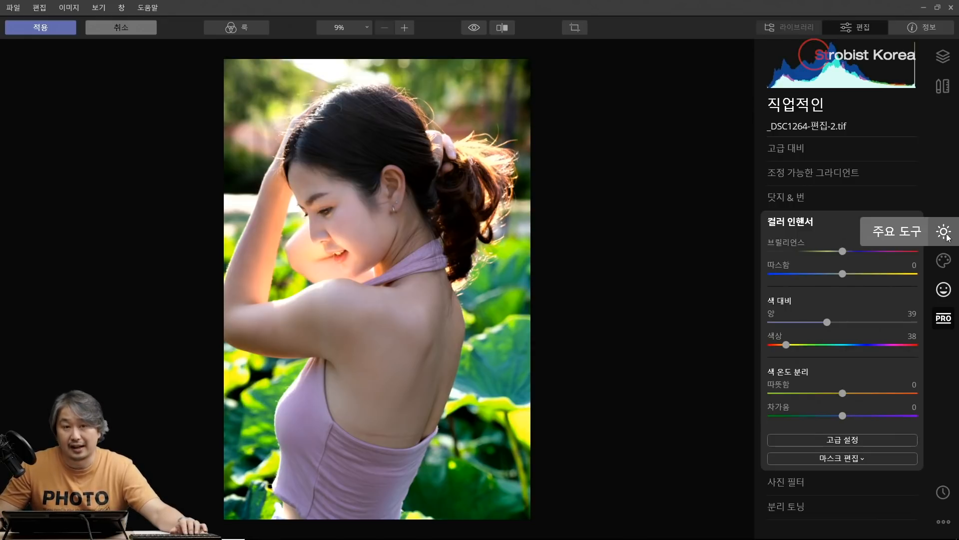
# Check the photo for clipped highlights and add a slight amount of the Matte Look effect
pyautogui.click(943, 260)
pyautogui.click(778, 246)
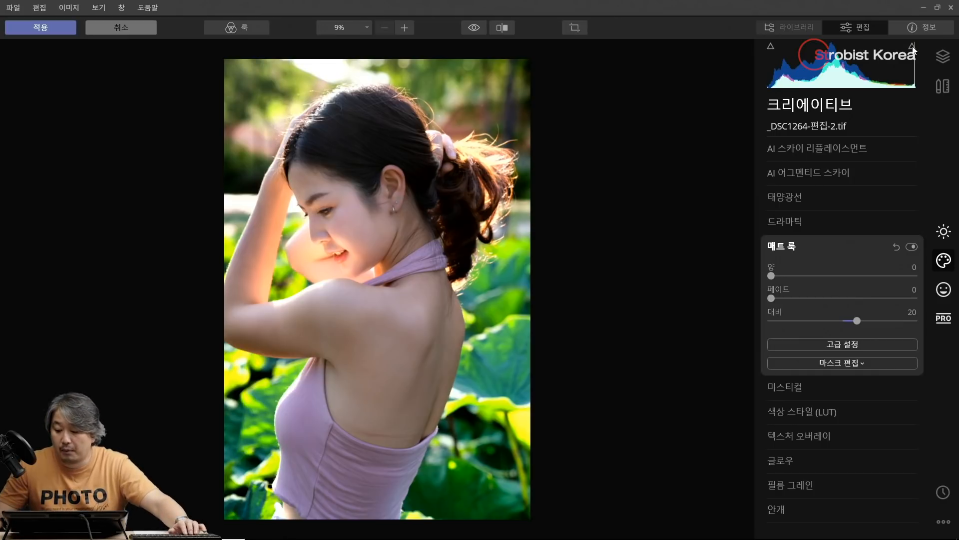
pyautogui.click(912, 47)
pyautogui.click(912, 46)
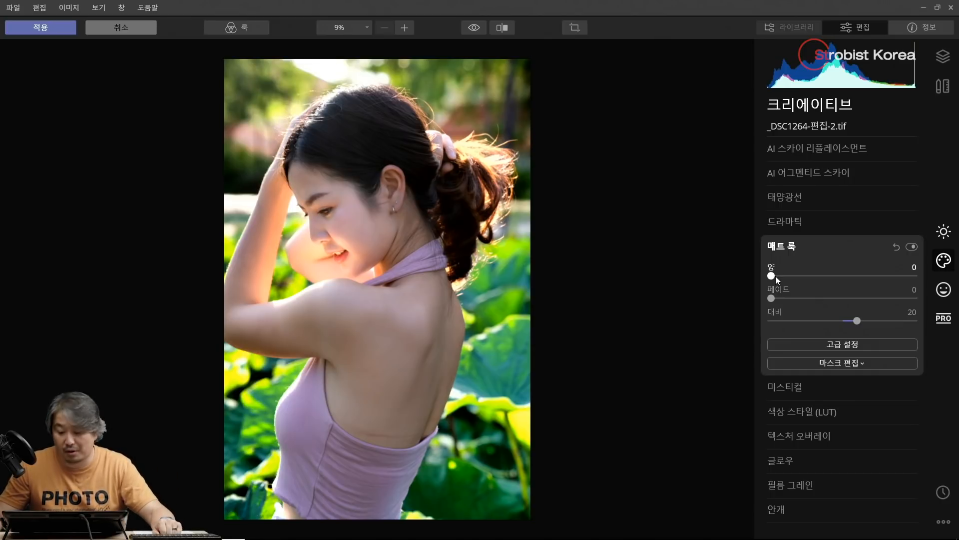
pyautogui.moveTo(772, 276)
pyautogui.mouseDown()
pyautogui.moveTo(918, 271)
pyautogui.moveTo(727, 271)
pyautogui.moveTo(921, 273)
pyautogui.moveTo(713, 277)
pyautogui.moveTo(783, 276)
pyautogui.mouseUp()
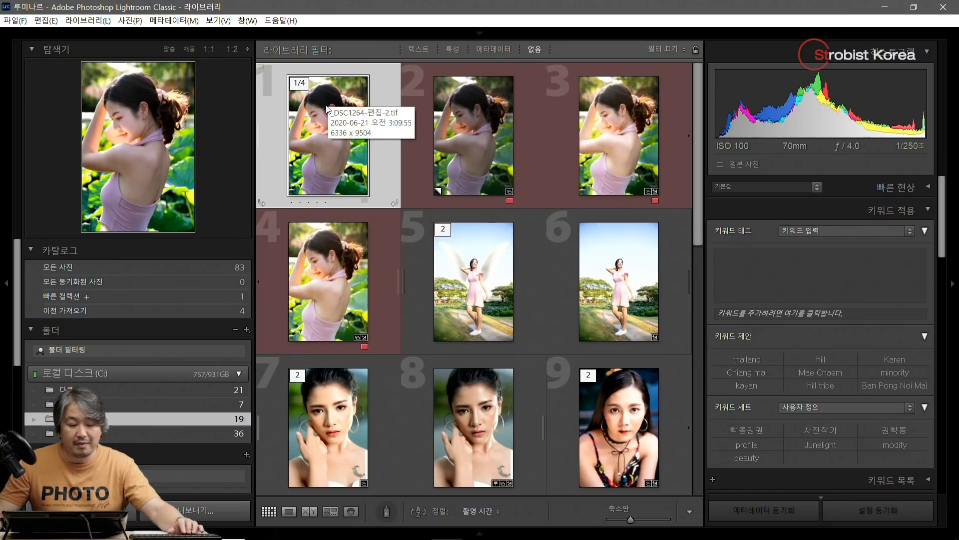
# Develop the portrait in Lightroom Classic with exposure +0.21, highlights -23, shadows +13, whites +6 and blacks -25
pyautogui.press('d')
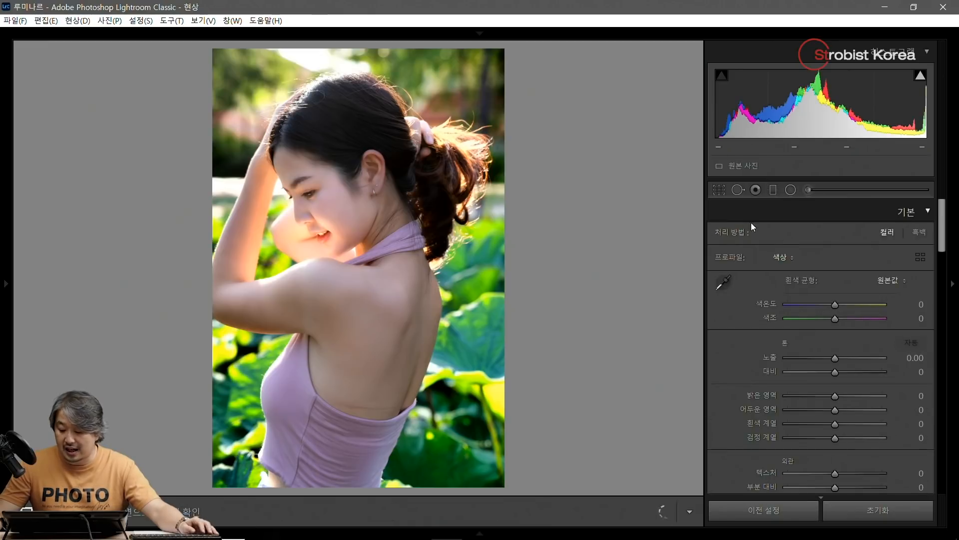
pyautogui.moveTo(834, 358); pyautogui.dragTo(837, 358)
pyautogui.moveTo(835, 428); pyautogui.dragTo(825, 395)
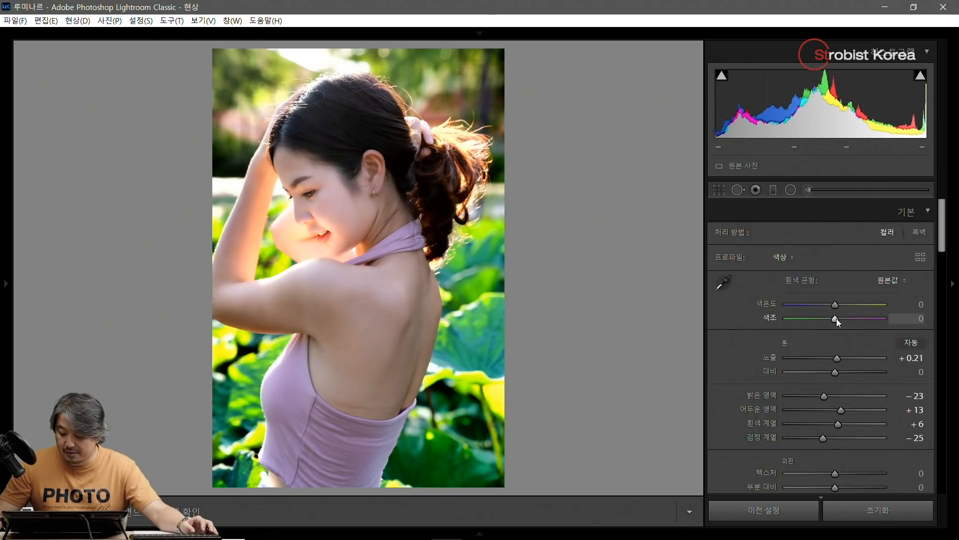
# Warm the photo with temperature +5, raise vibrance to +13 and set the orange luminance to +27
pyautogui.moveTo(834, 305); pyautogui.dragTo(835, 304)
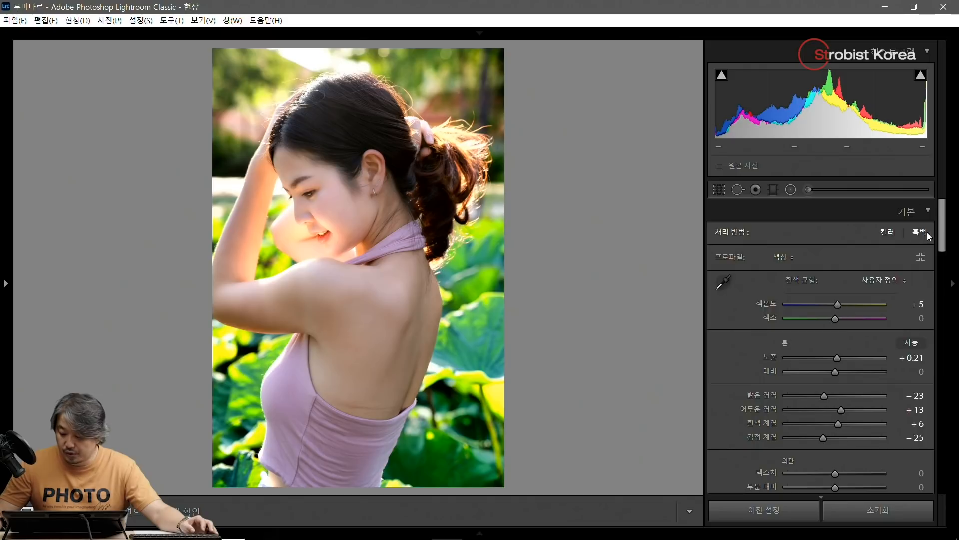
pyautogui.moveTo(944, 235); pyautogui.dragTo(944, 258)
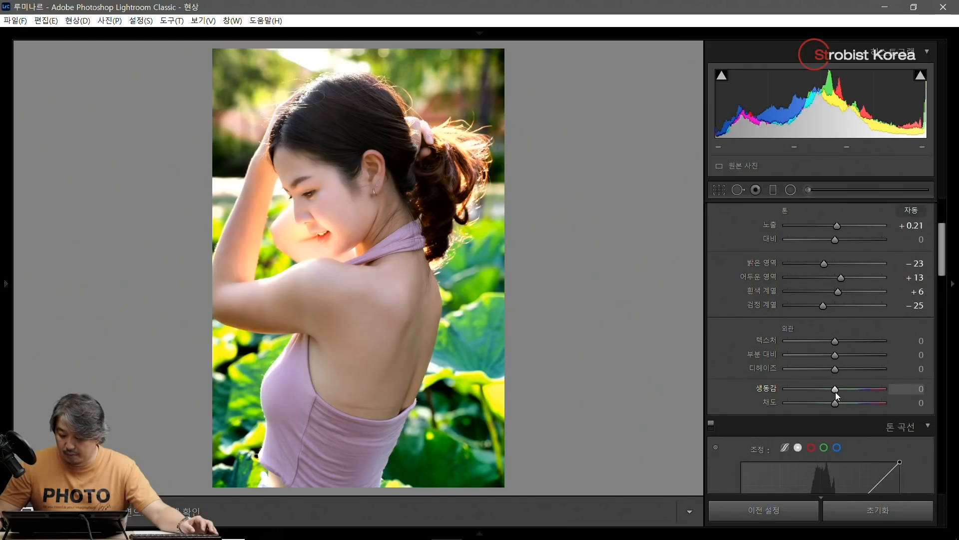
pyautogui.moveTo(835, 390); pyautogui.dragTo(841, 390)
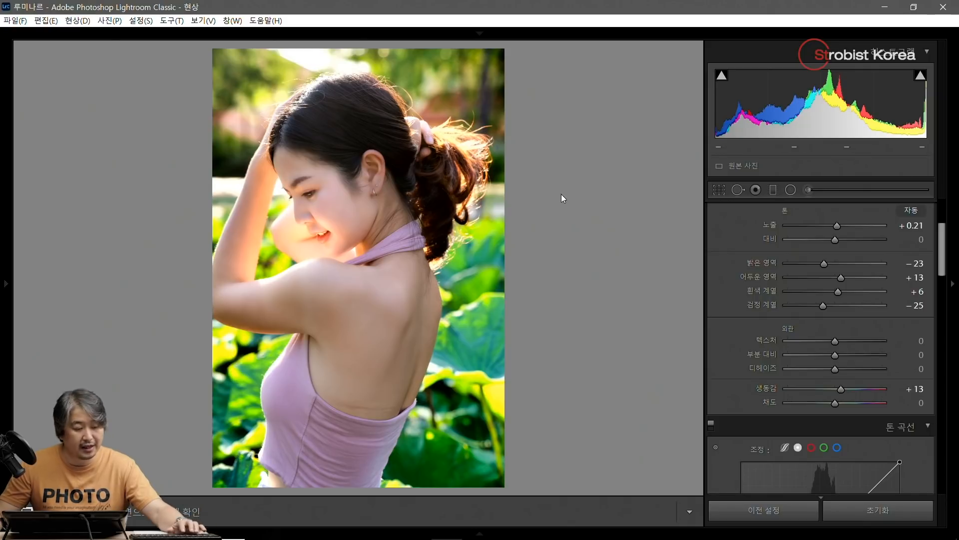
pyautogui.scroll(-5, 851, 277)
# Compare the finished portrait side by side with the darker version next to it in the library
pyautogui.press('g')
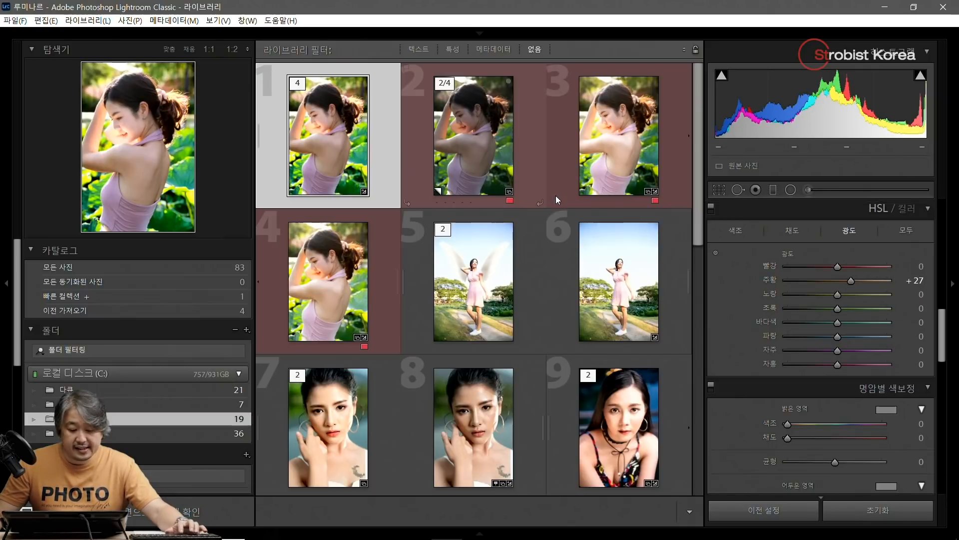
pyautogui.keyDown('ctrl'); pyautogui.click(474, 126); pyautogui.keyUp('ctrl')
pyautogui.press('c')
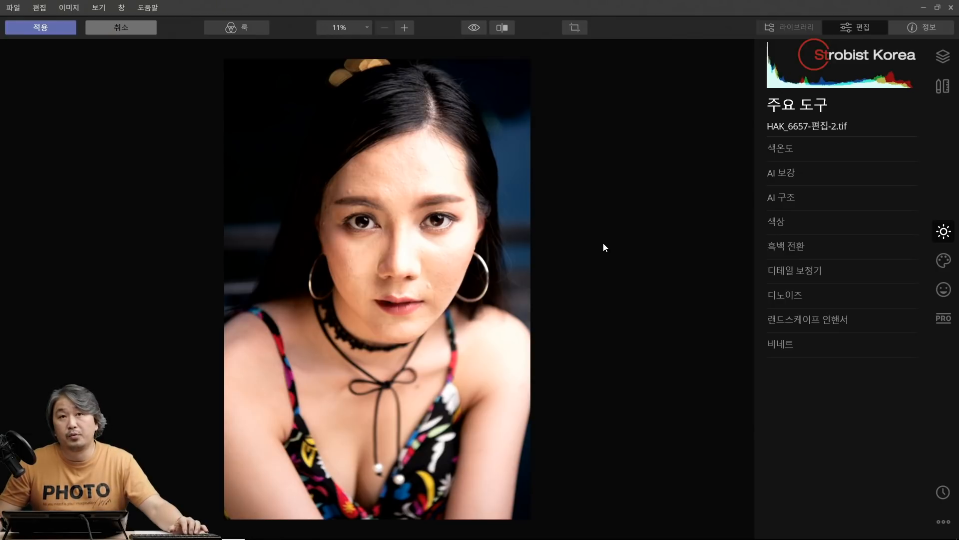
# Switch back to Luminar and set the AI Accent amount to 90 for the portrait HAK_6657-편집-2.tif
pyautogui.click(814, 170)
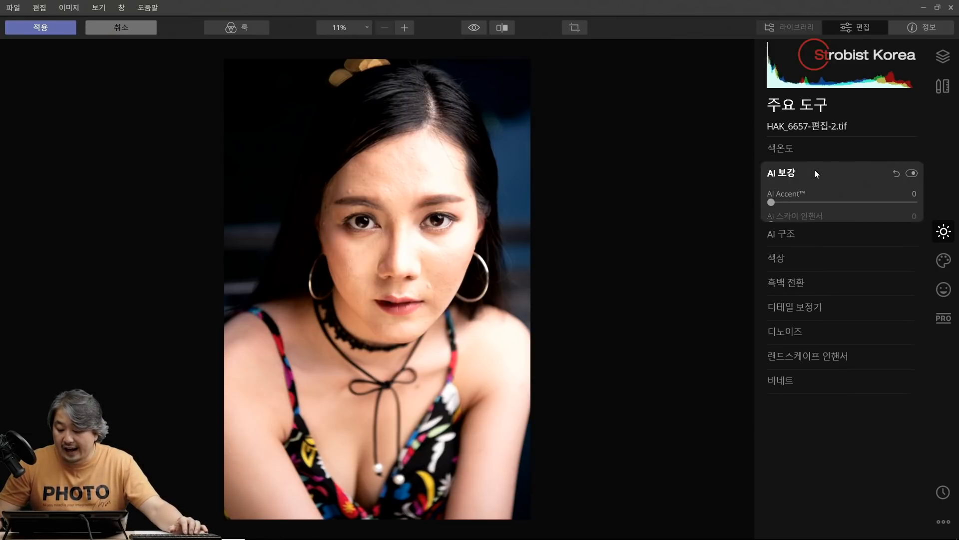
pyautogui.moveTo(774, 201); pyautogui.dragTo(901, 205)
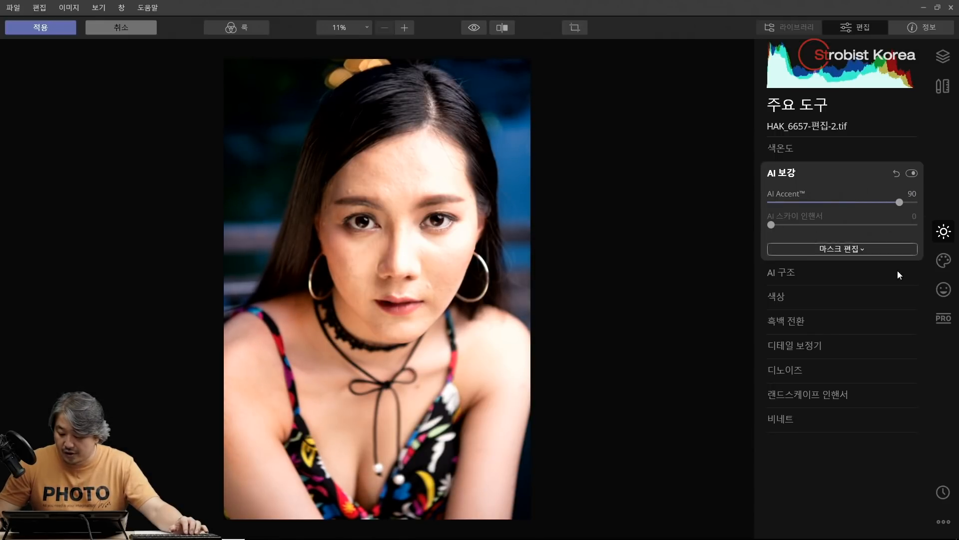
# Smooth the portrait's skin with the AI Skin Enhancer at an amount of 100
pyautogui.click(945, 292)
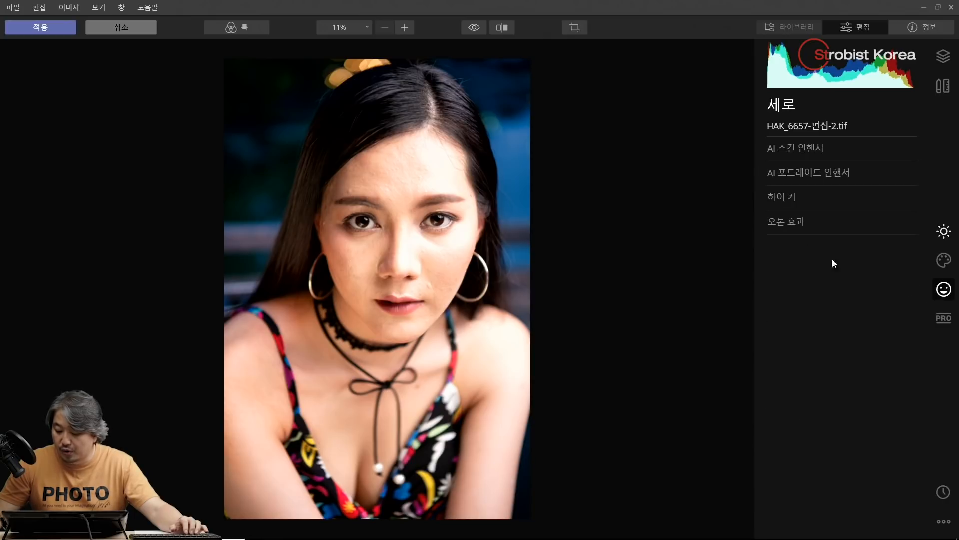
pyautogui.click(802, 149)
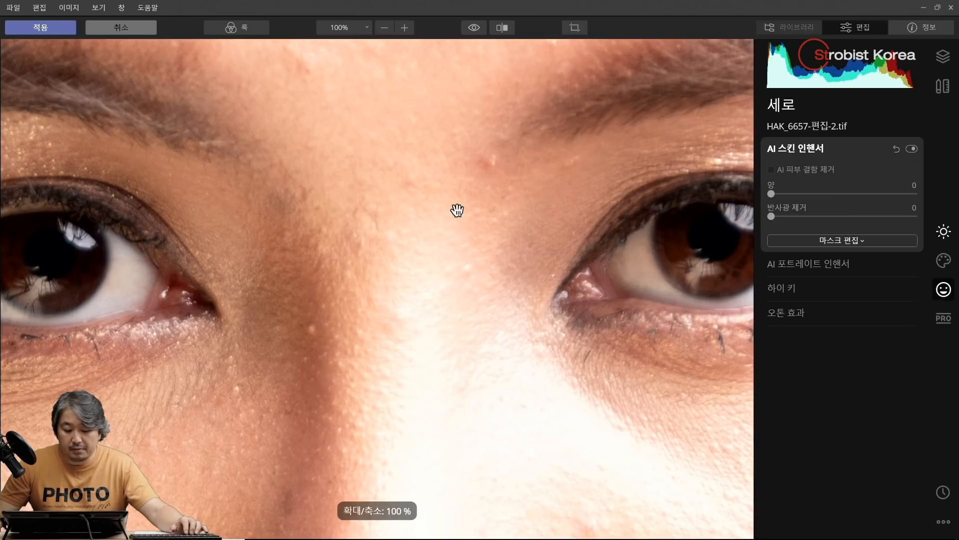
pyautogui.click(384, 27)
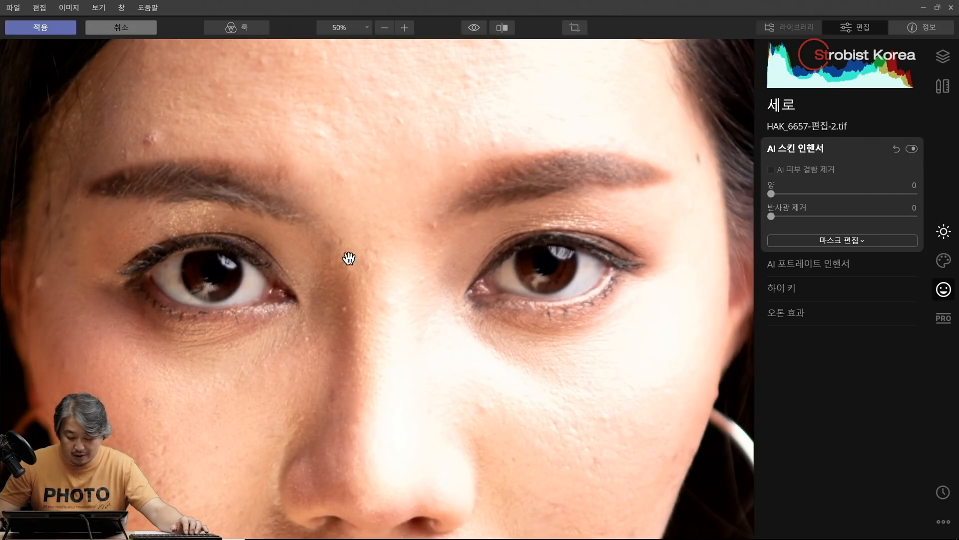
pyautogui.moveTo(360, 258); pyautogui.dragTo(441, 197)
pyautogui.moveTo(412, 300); pyautogui.dragTo(398, 175)
pyautogui.scroll(-1, 409, 225)
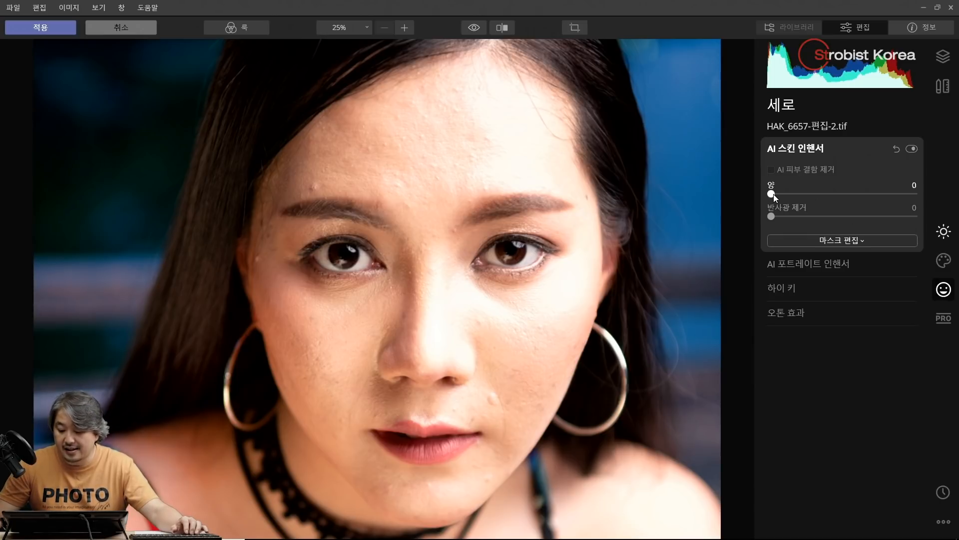
pyautogui.moveTo(772, 194); pyautogui.dragTo(917, 199)
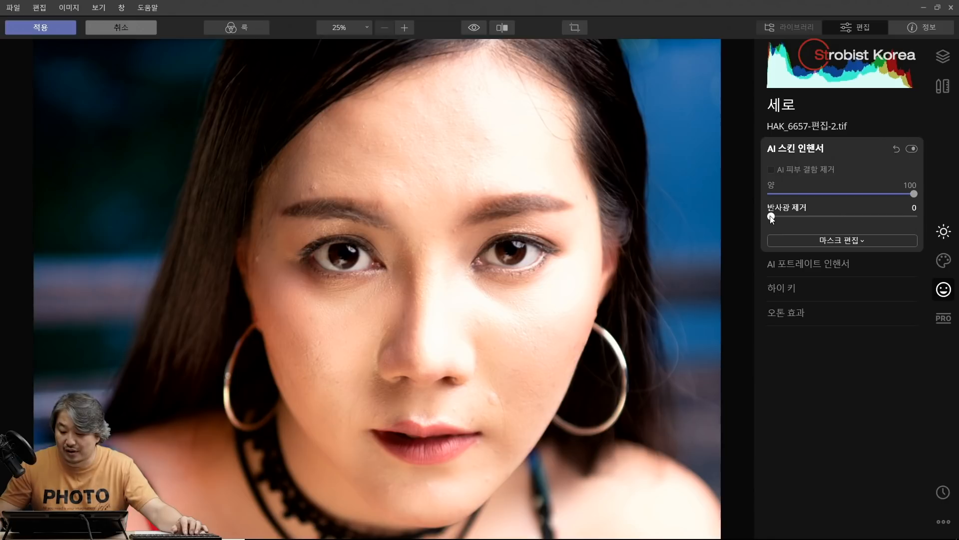
# Set the shine removal to 59 and enable AI skin defect removal
pyautogui.moveTo(772, 218); pyautogui.dragTo(779, 219)
pyautogui.moveTo(838, 220); pyautogui.dragTo(949, 230)
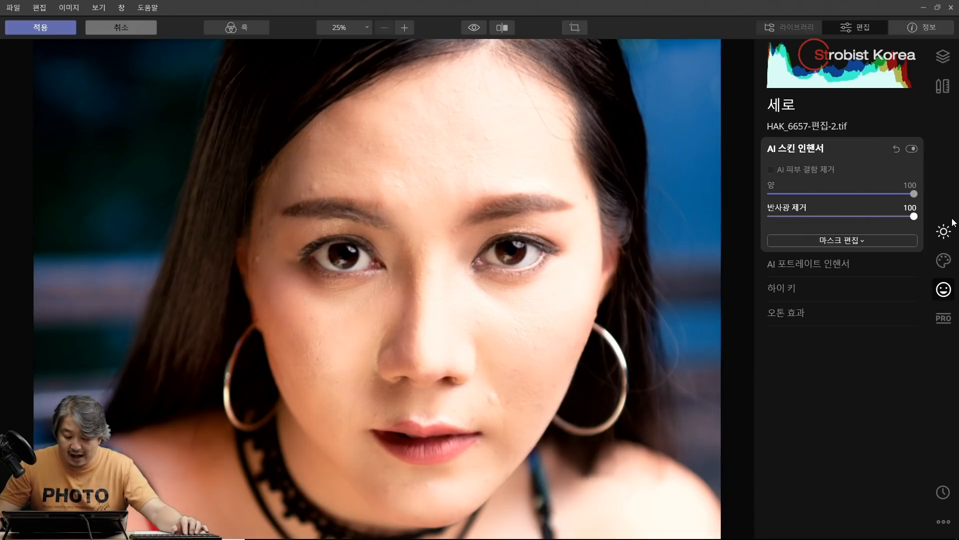
pyautogui.moveTo(874, 216)
pyautogui.mouseDown()
pyautogui.moveTo(742, 221)
pyautogui.moveTo(856, 220)
pyautogui.mouseUp()
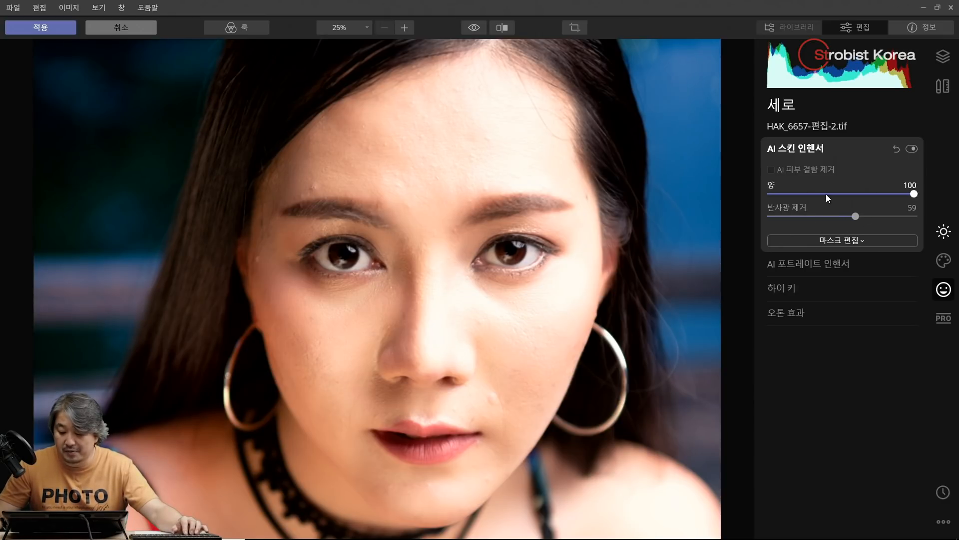
pyautogui.click(790, 170)
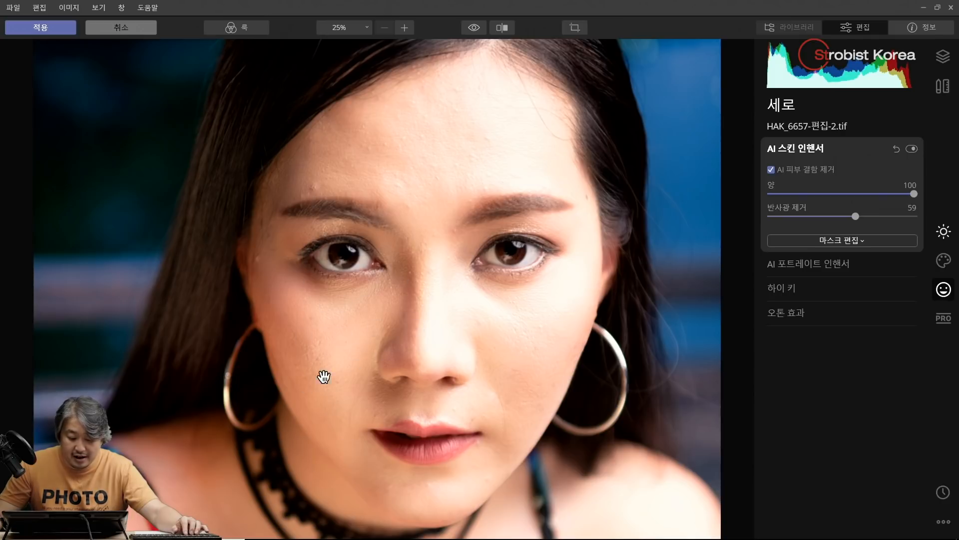
pyautogui.click(773, 169)
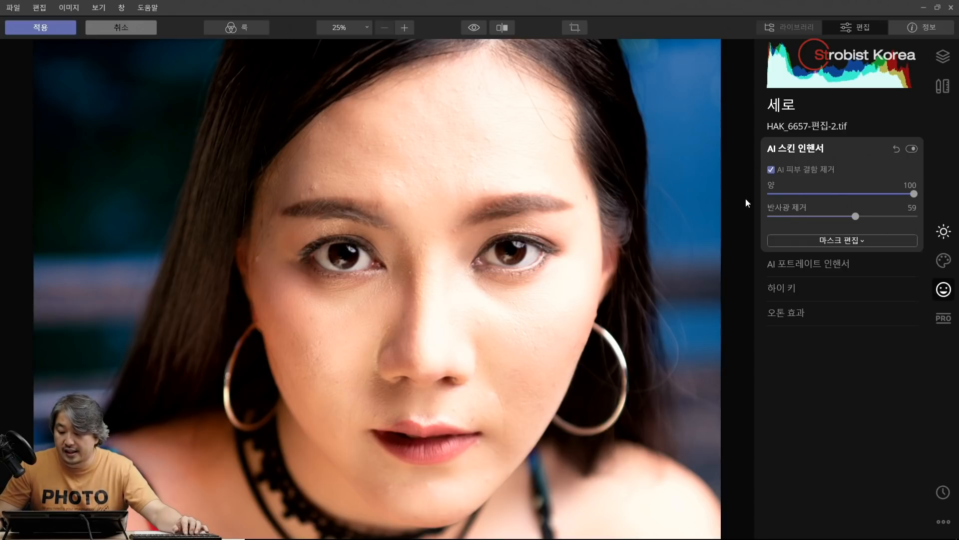
# Set the eye whitening of the AI Portrait Enhancer to 12
pyautogui.click(848, 260)
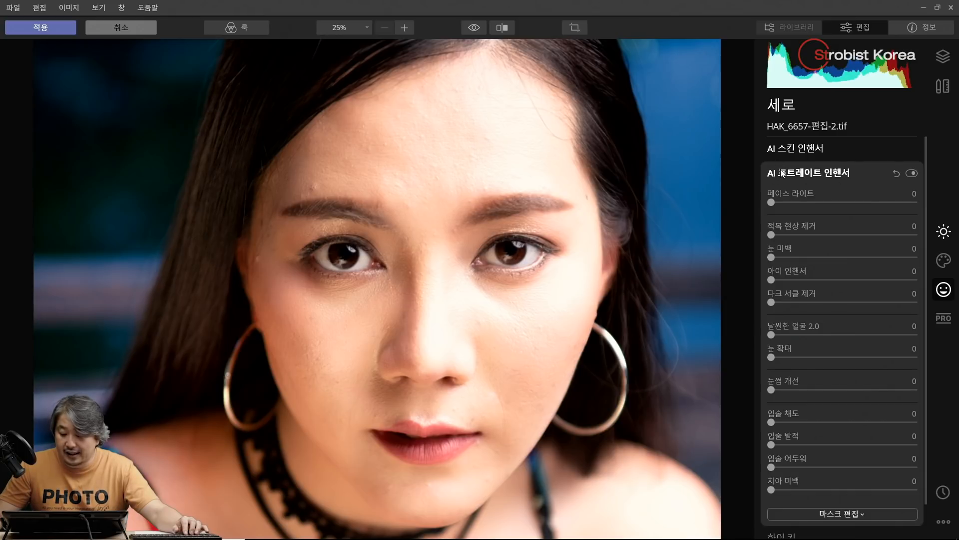
pyautogui.moveTo(784, 200); pyautogui.dragTo(805, 209)
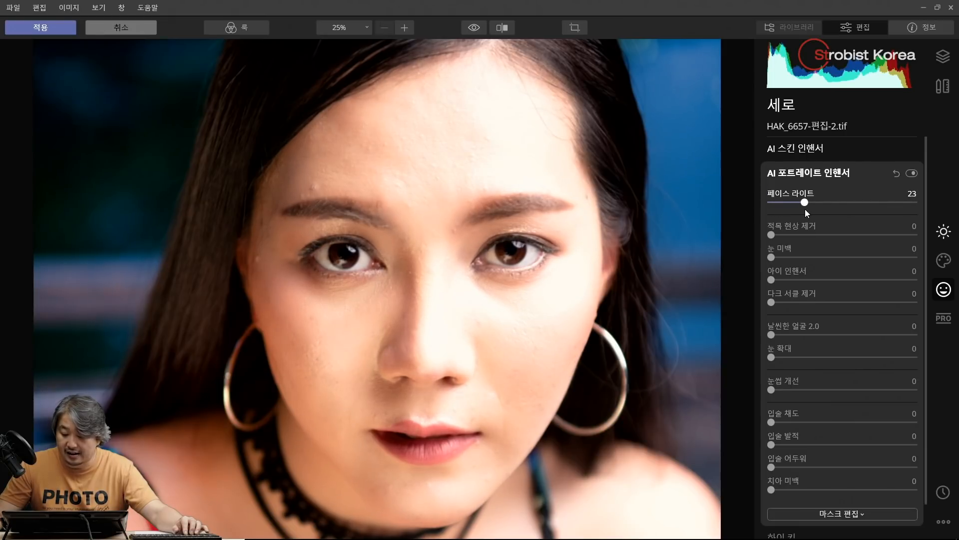
pyautogui.doubleClick(805, 201)
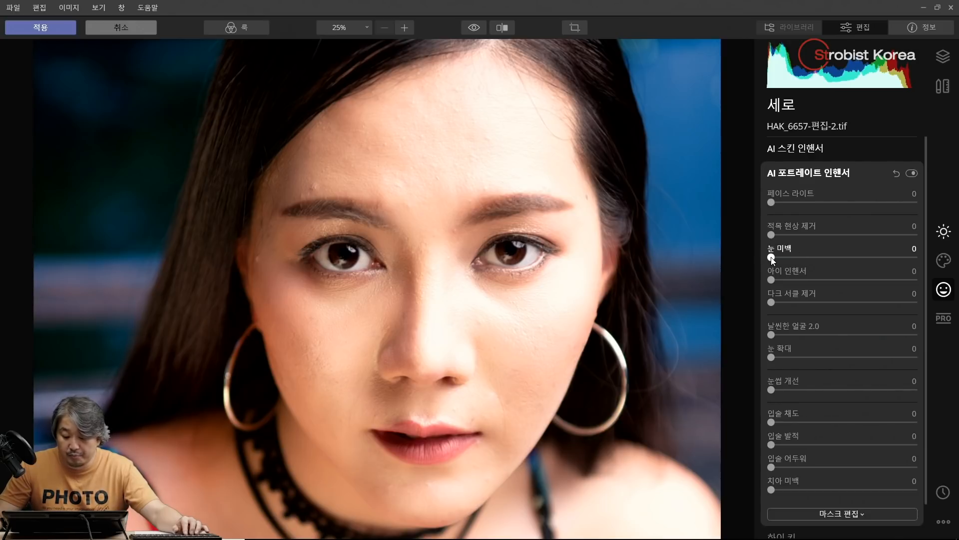
pyautogui.moveTo(772, 258); pyautogui.dragTo(804, 257)
pyautogui.moveTo(889, 258); pyautogui.dragTo(917, 257)
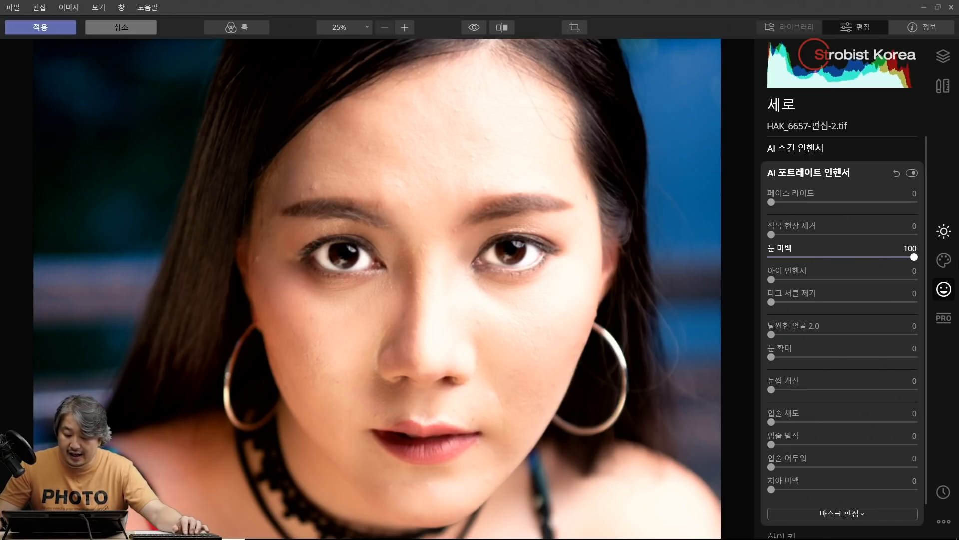
pyautogui.click(433, 261)
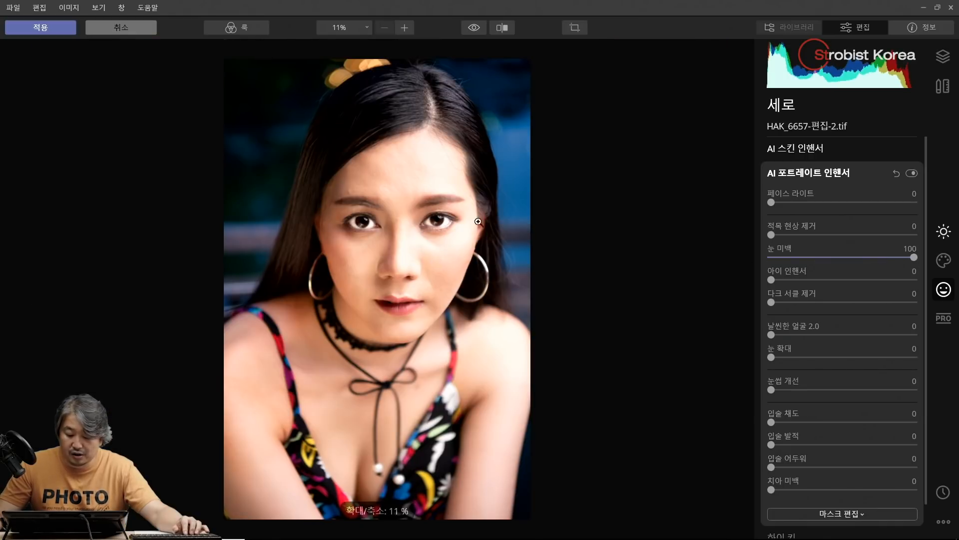
pyautogui.click(399, 192)
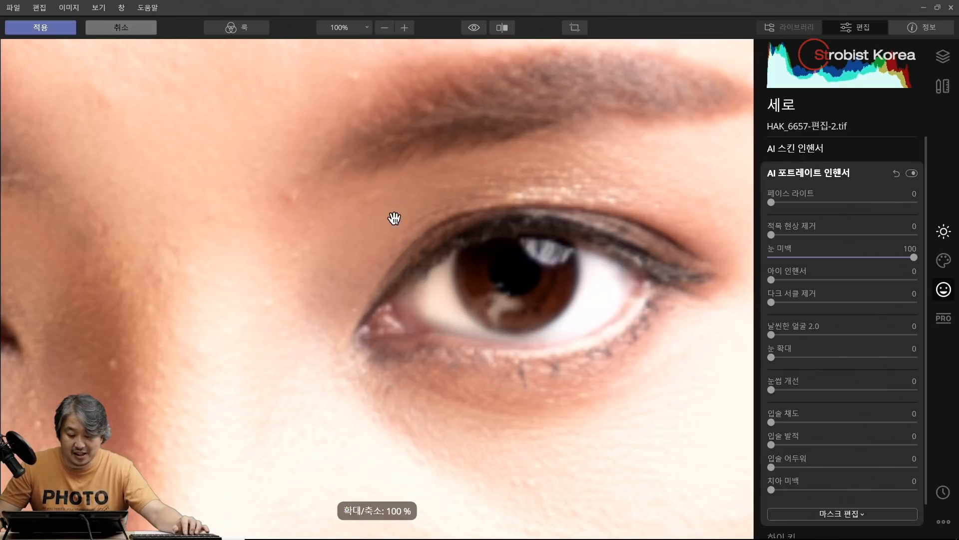
pyautogui.click(338, 25)
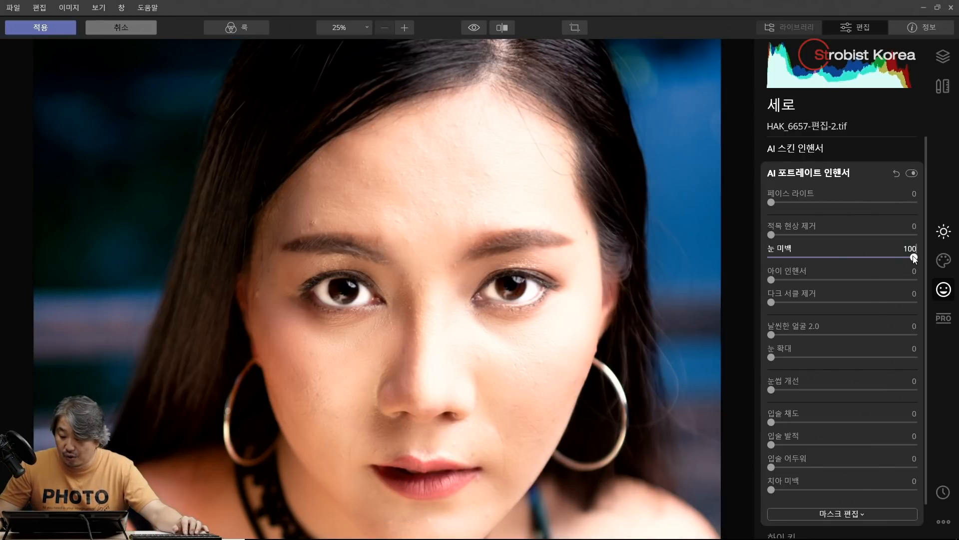
pyautogui.moveTo(914, 258); pyautogui.dragTo(791, 260)
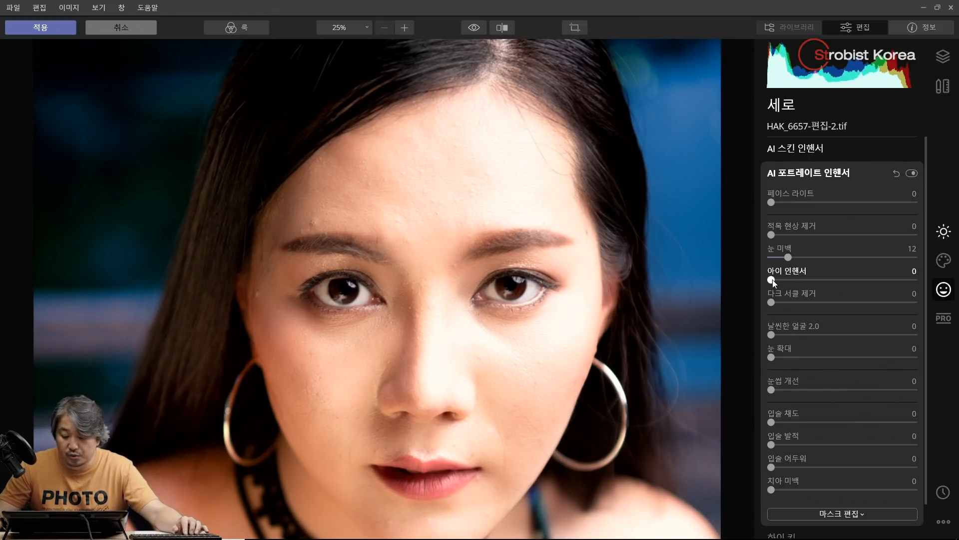
# Set the eye enhancer to 42 and the dark circle removal to 53
pyautogui.moveTo(772, 280); pyautogui.dragTo(944, 291)
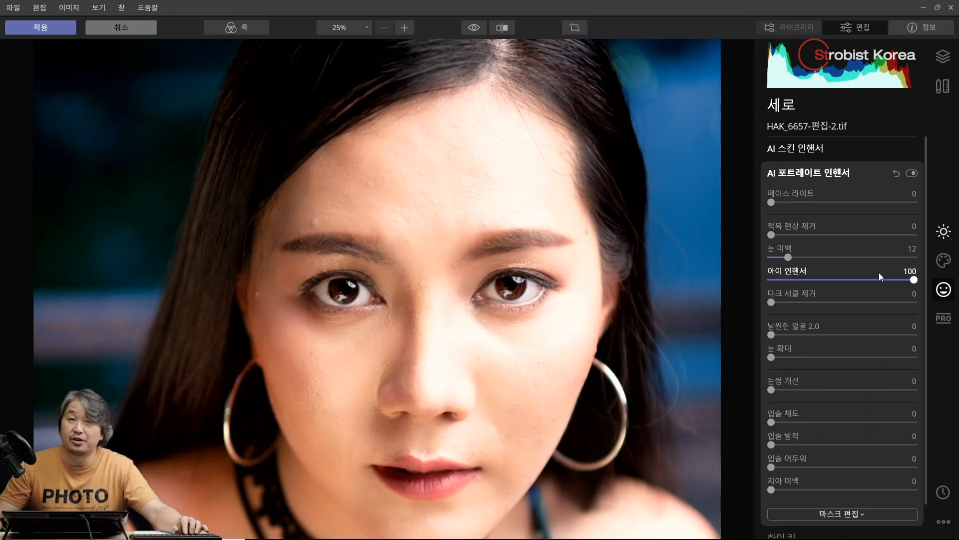
pyautogui.moveTo(909, 281); pyautogui.dragTo(833, 280)
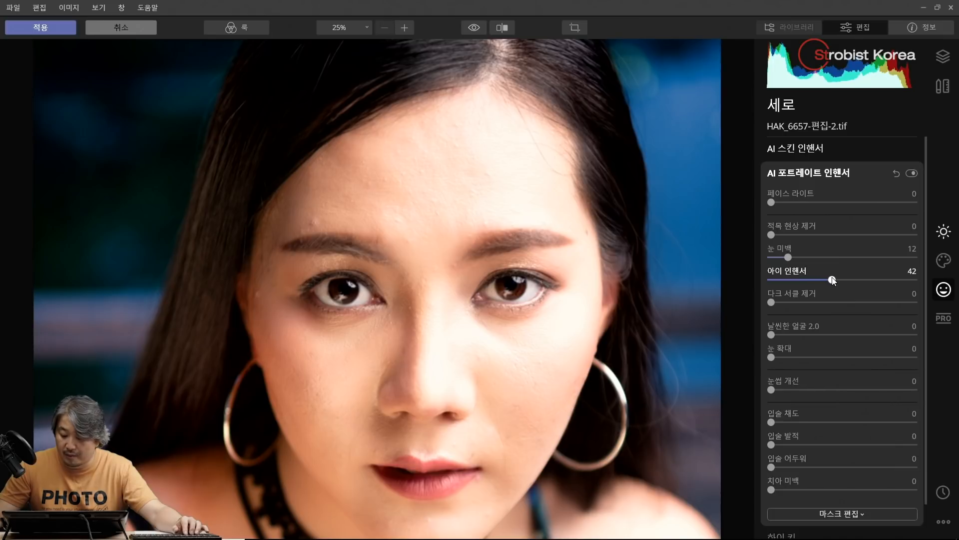
pyautogui.moveTo(771, 301); pyautogui.dragTo(846, 302)
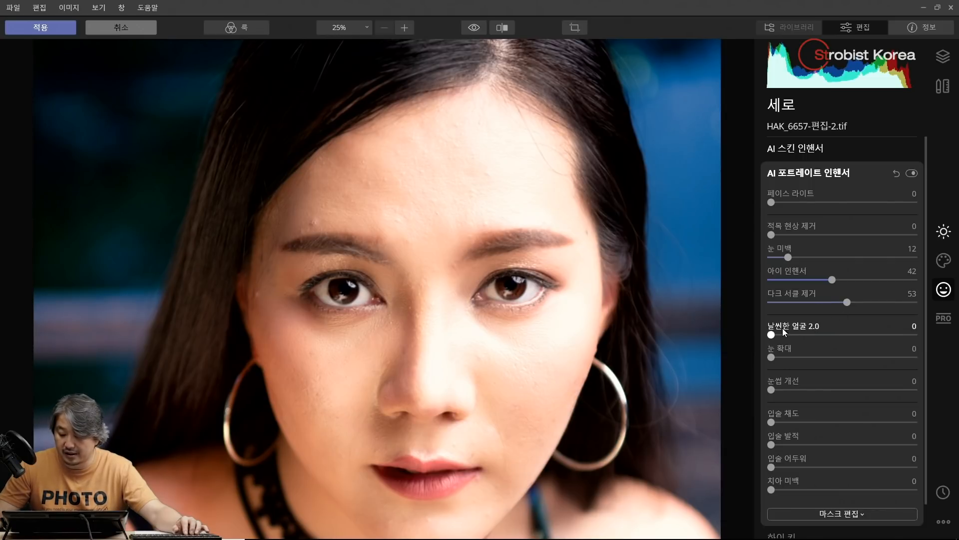
# Try out the Slim Face 2.0 effect, reset it to 0 and set the eye enlargement to 2
pyautogui.moveTo(636, 325); pyautogui.dragTo(632, 260)
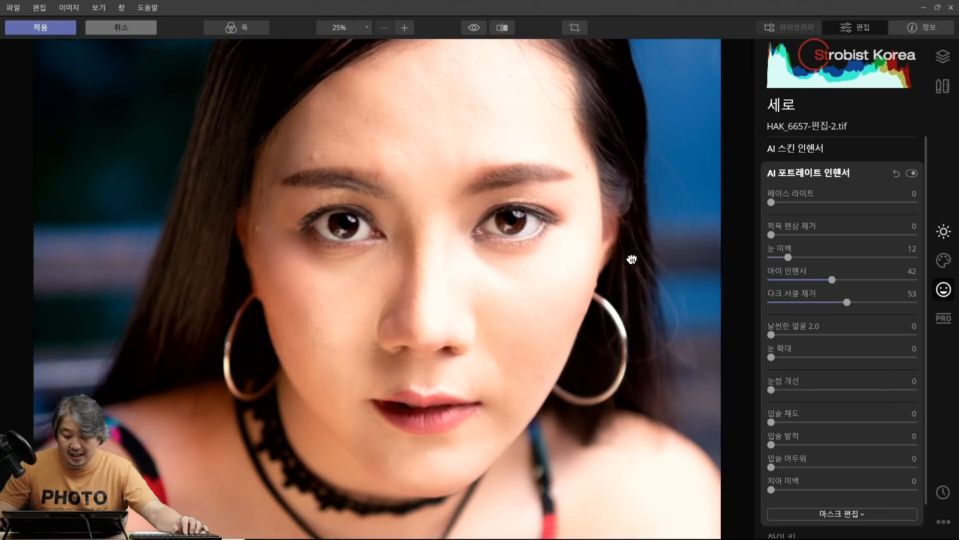
pyautogui.moveTo(771, 336); pyautogui.dragTo(740, 331)
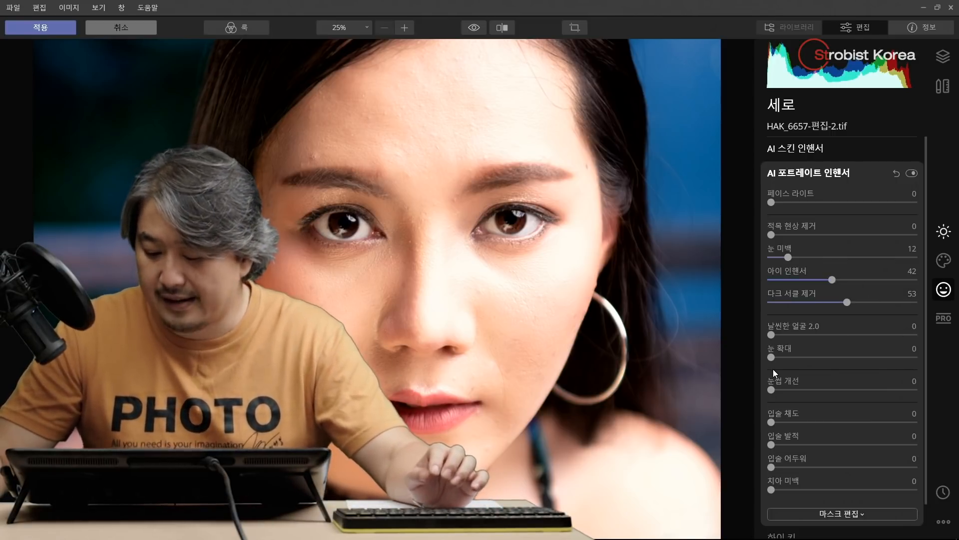
pyautogui.moveTo(771, 356)
pyautogui.mouseDown()
pyautogui.moveTo(943, 357)
pyautogui.moveTo(745, 360)
pyautogui.moveTo(937, 355)
pyautogui.moveTo(775, 358)
pyautogui.mouseUp()
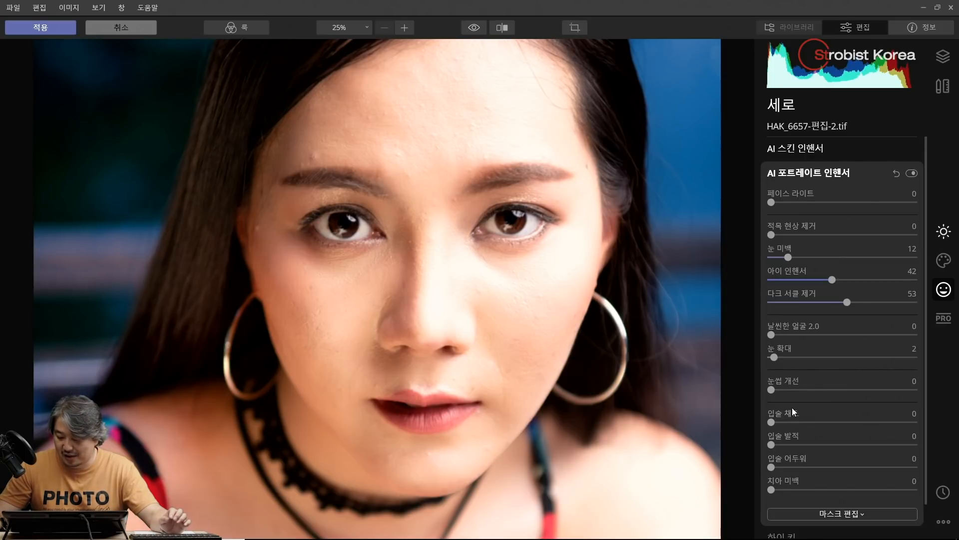
# Try out the eyebrow improvement and the lip saturation, redness and darkening effects, returning each to 0
pyautogui.moveTo(772, 391); pyautogui.dragTo(718, 391)
pyautogui.moveTo(771, 422)
pyautogui.mouseDown()
pyautogui.moveTo(869, 422)
pyautogui.moveTo(749, 415)
pyautogui.moveTo(902, 422)
pyautogui.moveTo(753, 418)
pyautogui.mouseUp()
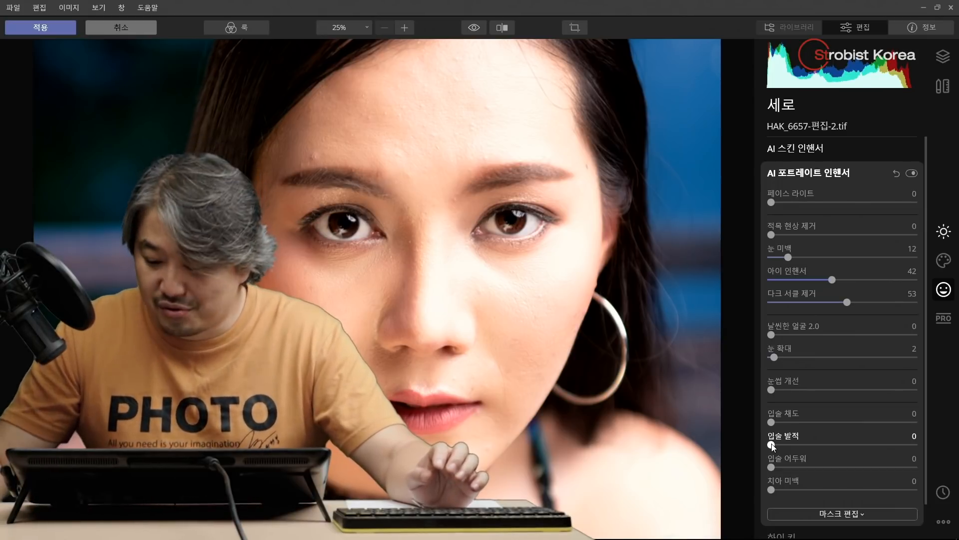
pyautogui.moveTo(773, 446)
pyautogui.mouseDown()
pyautogui.moveTo(950, 453)
pyautogui.moveTo(750, 452)
pyautogui.moveTo(919, 449)
pyautogui.moveTo(763, 442)
pyautogui.mouseUp()
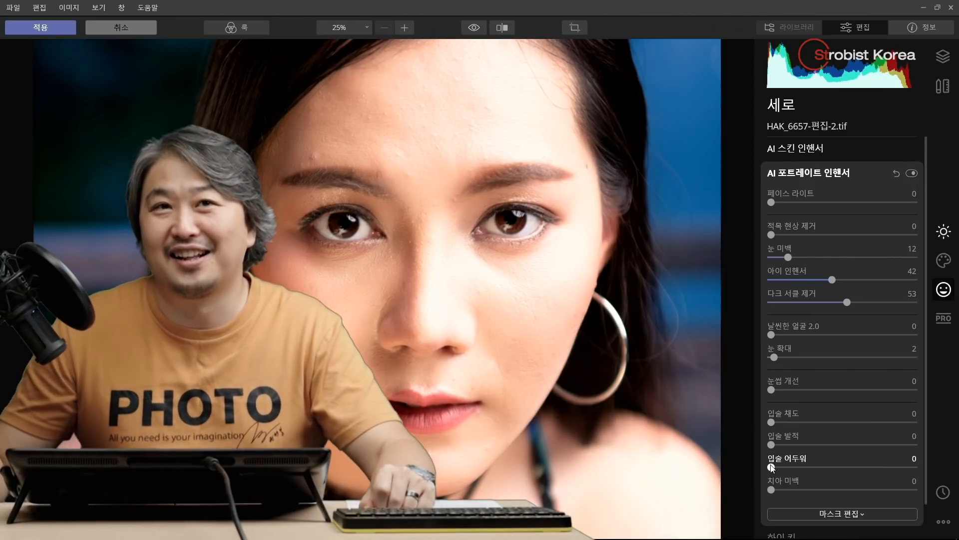
pyautogui.moveTo(774, 470); pyautogui.dragTo(754, 469)
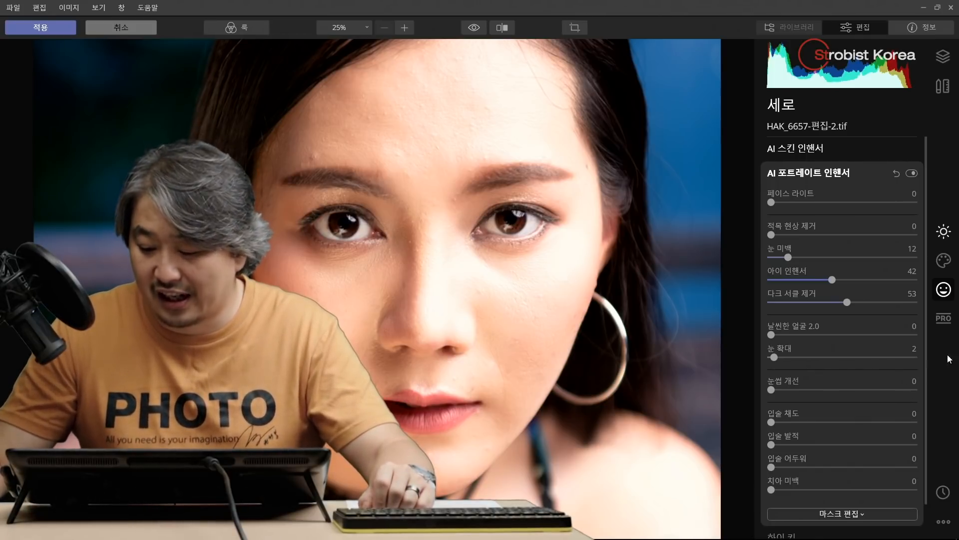
# Compare the face before and after the edits by repeatedly switching to the original, finishing with a split before/after view
pyautogui.scroll(-1, 894, 361)
pyautogui.scroll(-2, 519, 295)
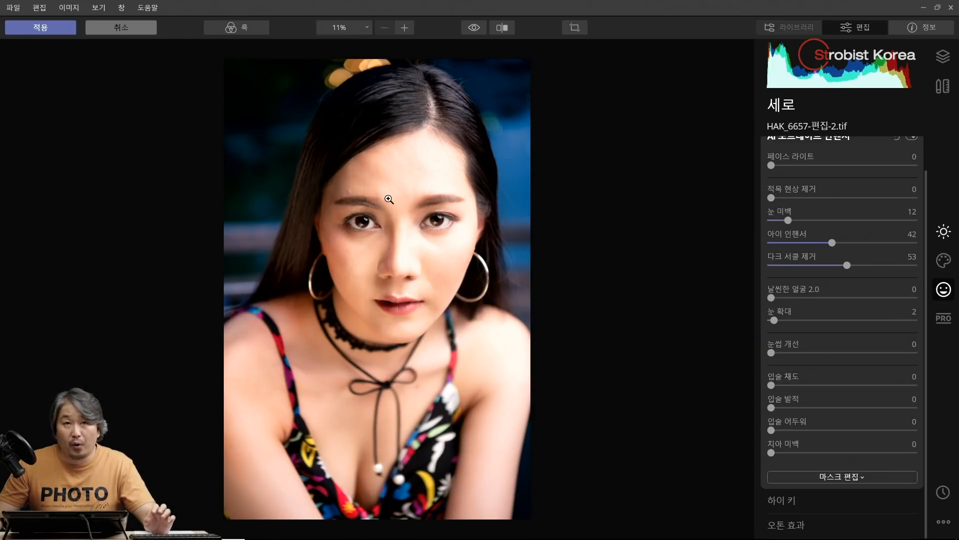
pyautogui.click(400, 28)
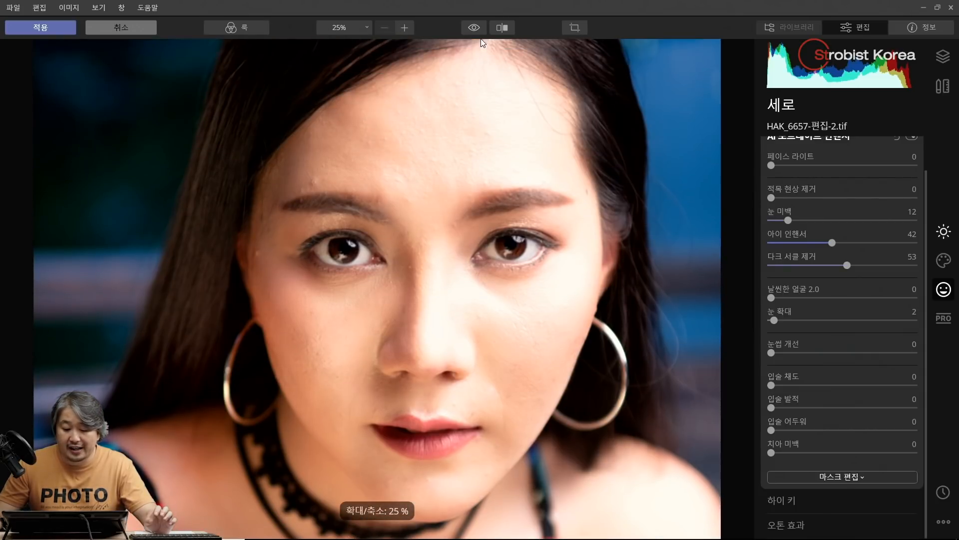
pyautogui.click(474, 28)
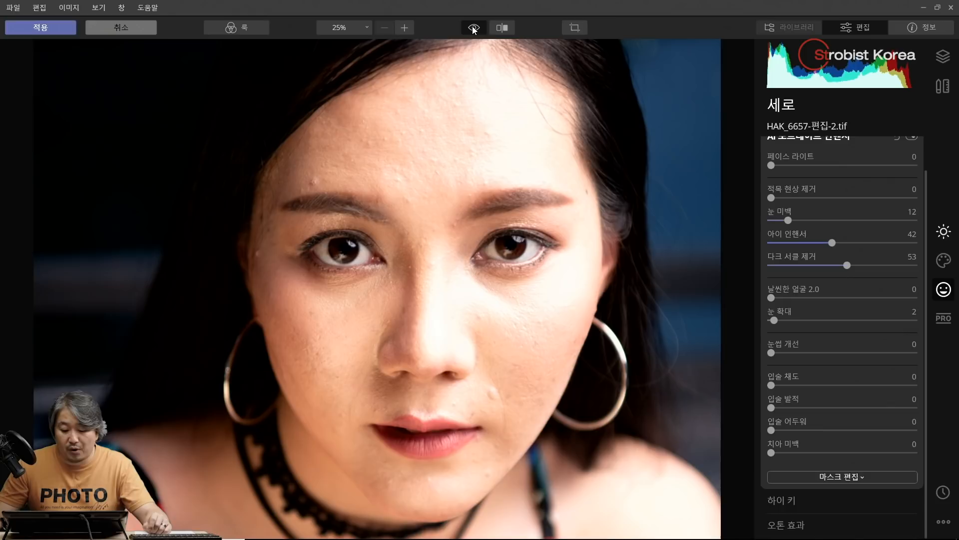
pyautogui.click(474, 28)
pyautogui.click(474, 28)
pyautogui.click(474, 28)
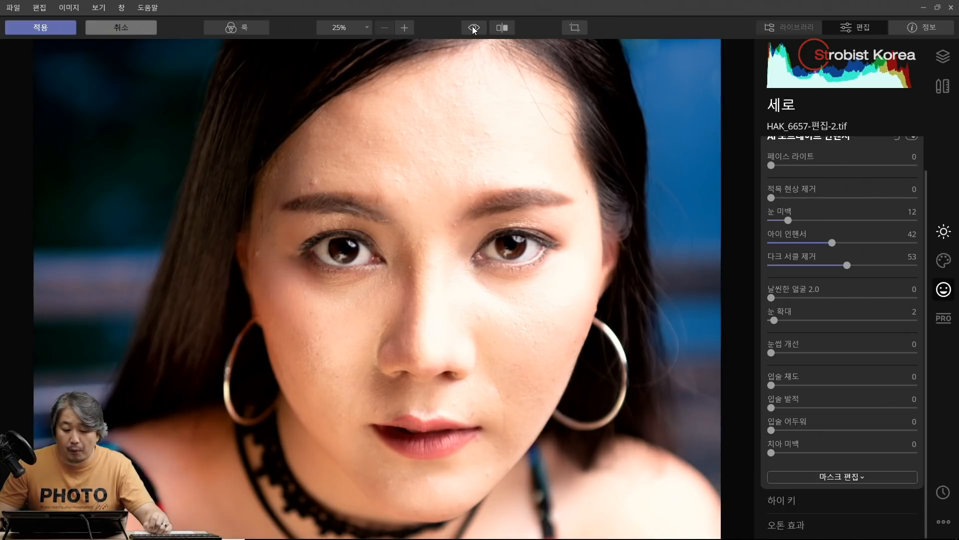
pyautogui.click(474, 28)
pyautogui.click(474, 29)
pyautogui.click(474, 29)
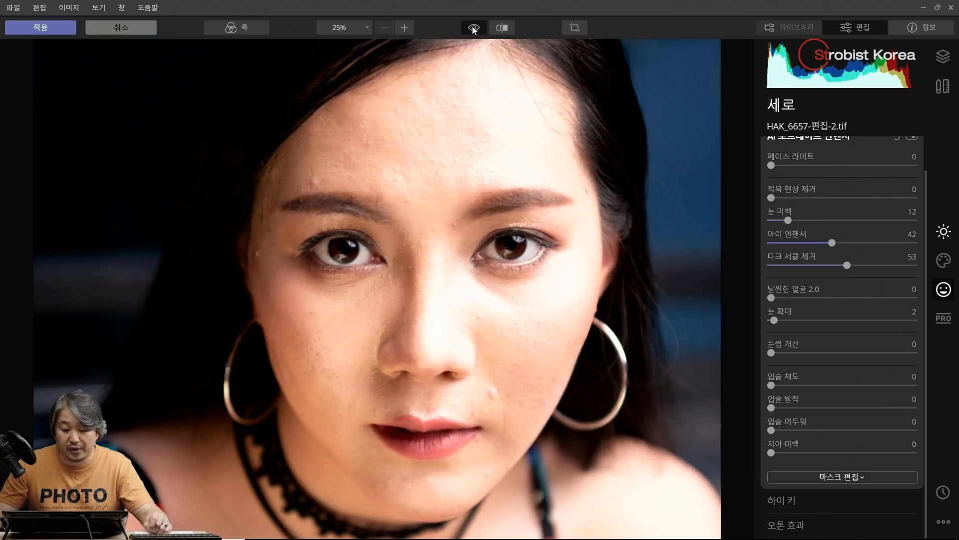
pyautogui.click(474, 28)
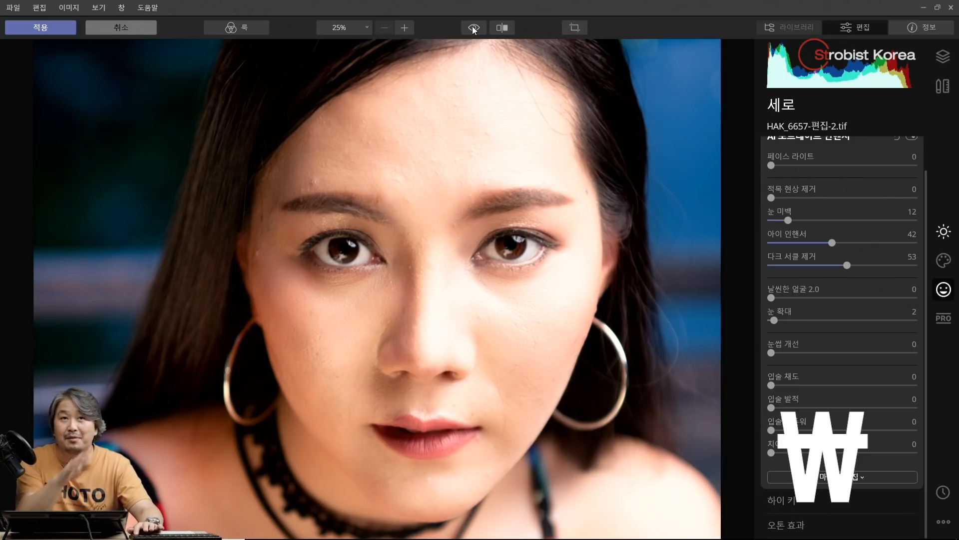
pyautogui.click(474, 29)
pyautogui.click(474, 28)
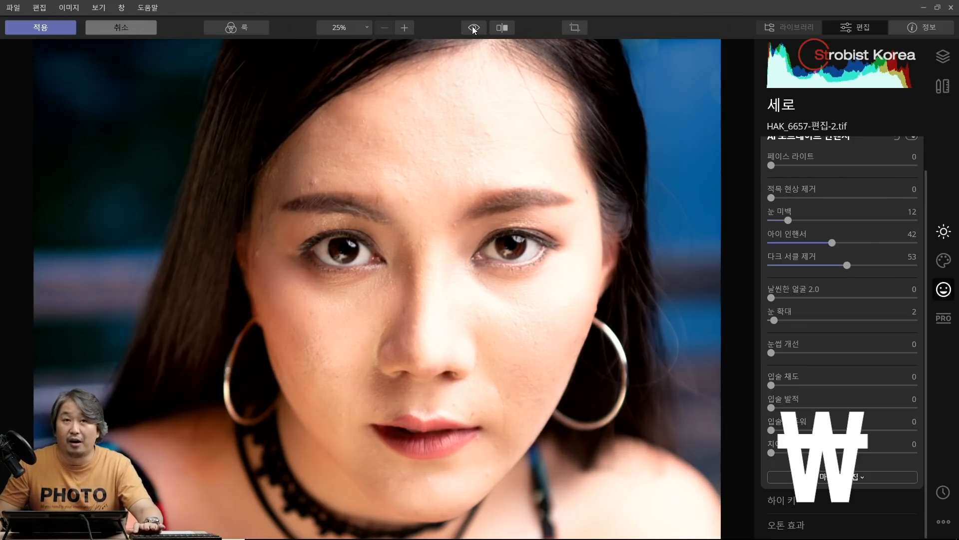
pyautogui.click(474, 28)
pyautogui.click(475, 29)
pyautogui.click(474, 29)
pyautogui.click(474, 29)
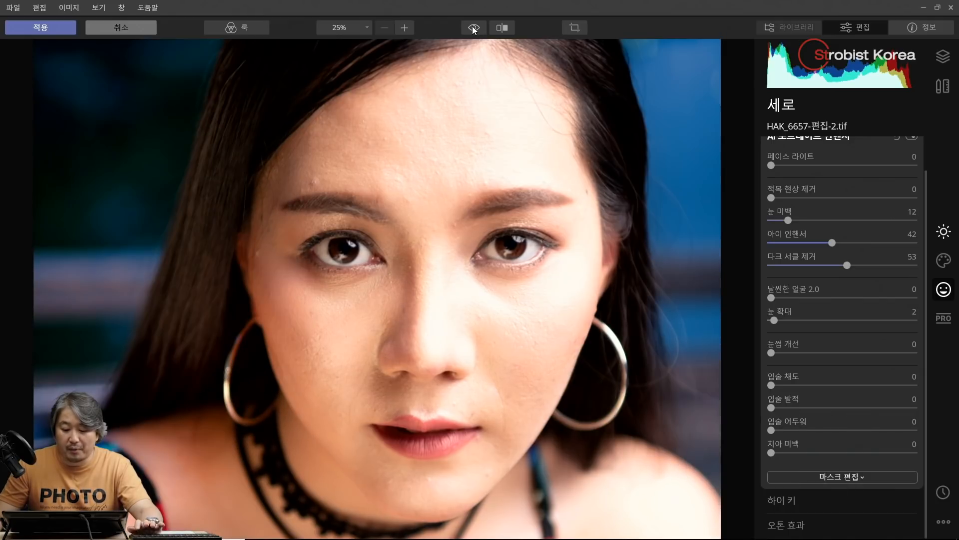
pyautogui.click(505, 27)
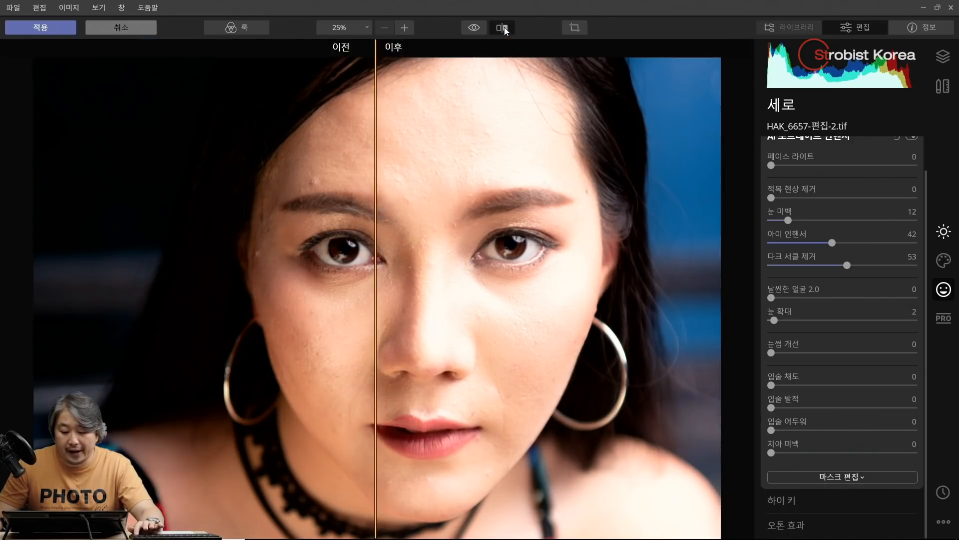
# Sweep the before/after divider across the forehead and eye area, and close the split comparison
pyautogui.moveTo(372, 159); pyautogui.dragTo(285, 193)
pyautogui.click(509, 29)
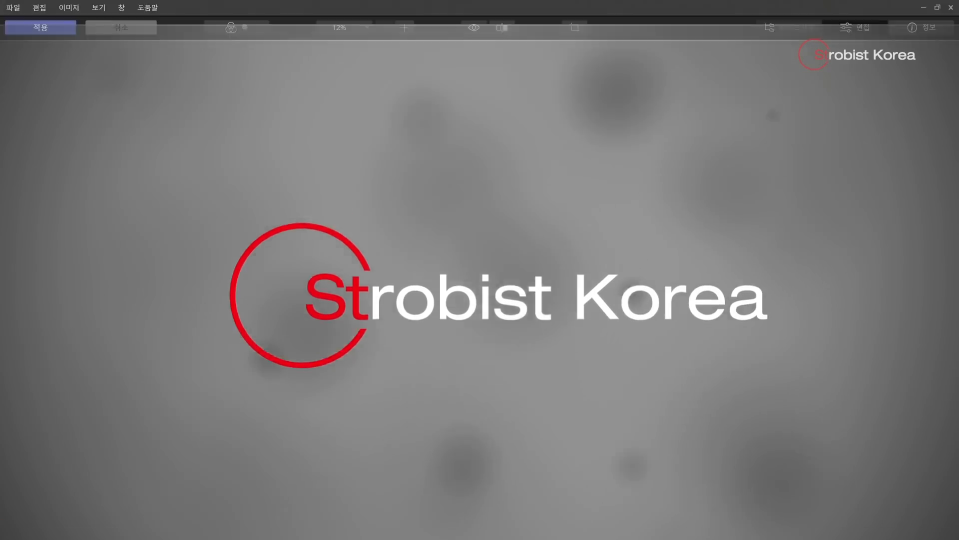
# Set the beach splash photo's exposure to 1.15 and its AI Accent to 100
pyautogui.moveTo(855, 254); pyautogui.dragTo(860, 254)
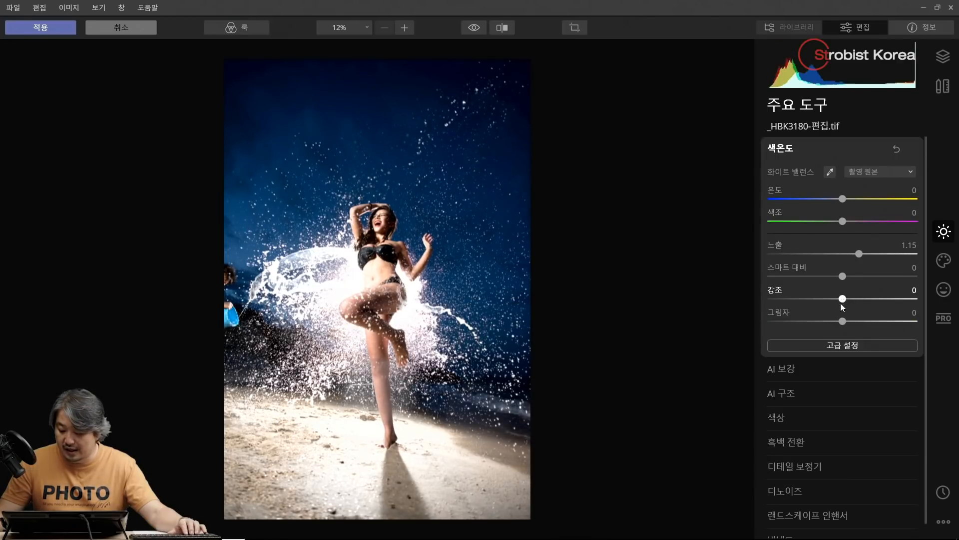
pyautogui.click(800, 368)
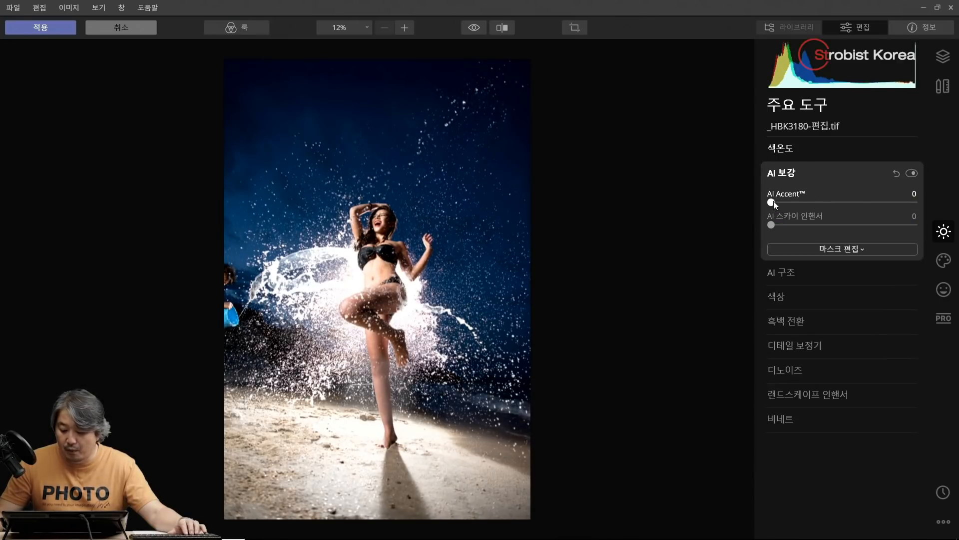
pyautogui.moveTo(774, 201); pyautogui.dragTo(916, 204)
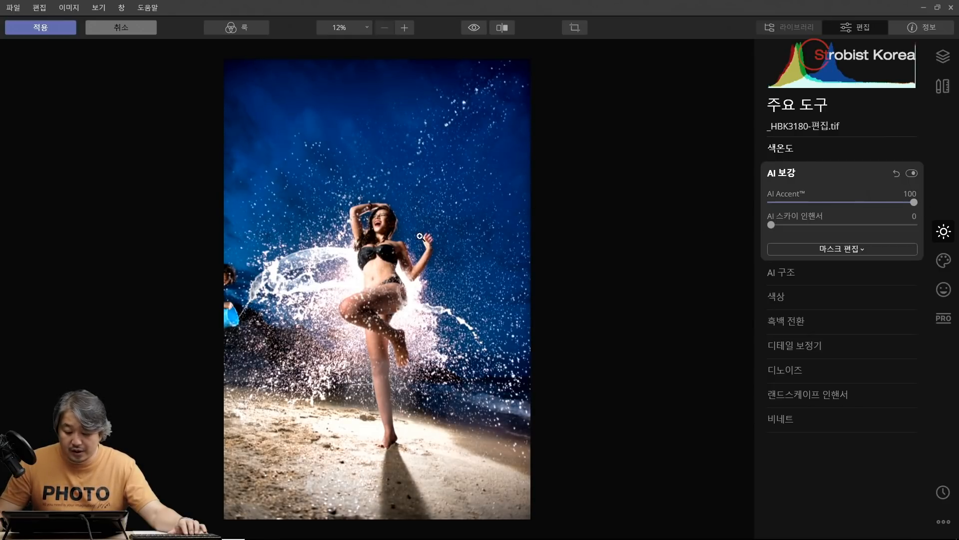
# Try out the AI Sky Enhancer and the AI Structure amount on the beach photo, returning each to 0
pyautogui.moveTo(796, 225); pyautogui.dragTo(771, 224)
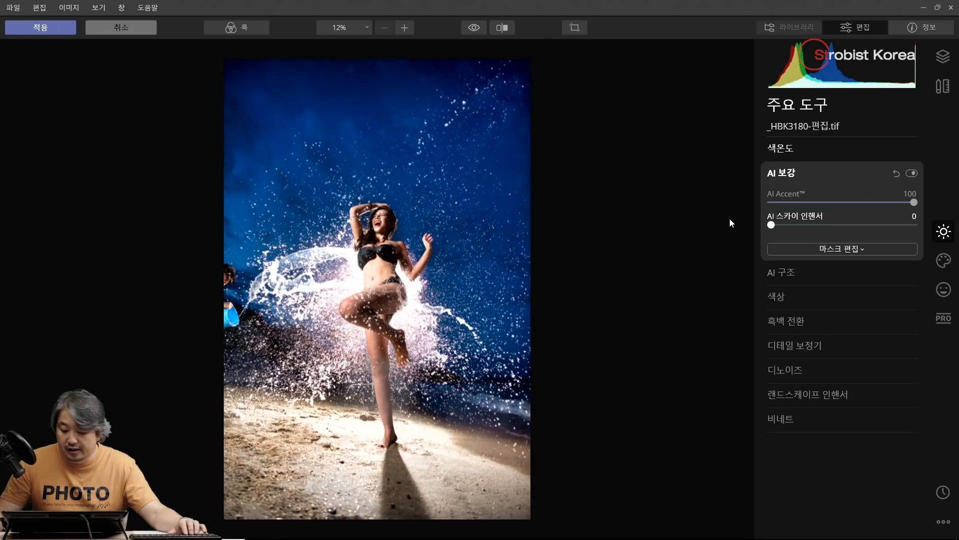
pyautogui.click(816, 275)
pyautogui.moveTo(841, 226)
pyautogui.mouseDown()
pyautogui.moveTo(913, 227)
pyautogui.moveTo(814, 228)
pyautogui.moveTo(931, 230)
pyautogui.moveTo(856, 231)
pyautogui.mouseUp()
pyautogui.doubleClick(835, 229)
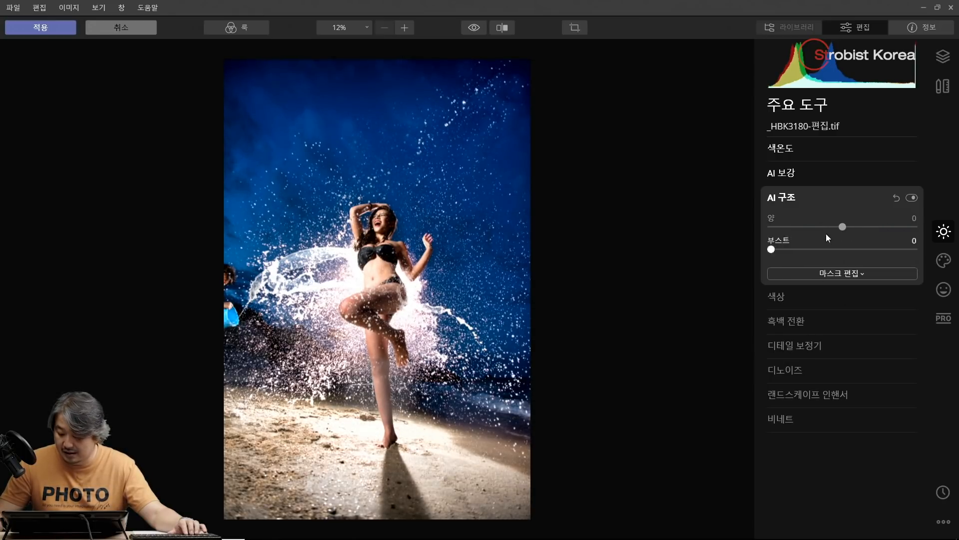
# Smooth the model's skin with AI Skin Enhancer at amount 65 and shine removal 100, checking the upper body at 100% zoom
pyautogui.click(945, 288)
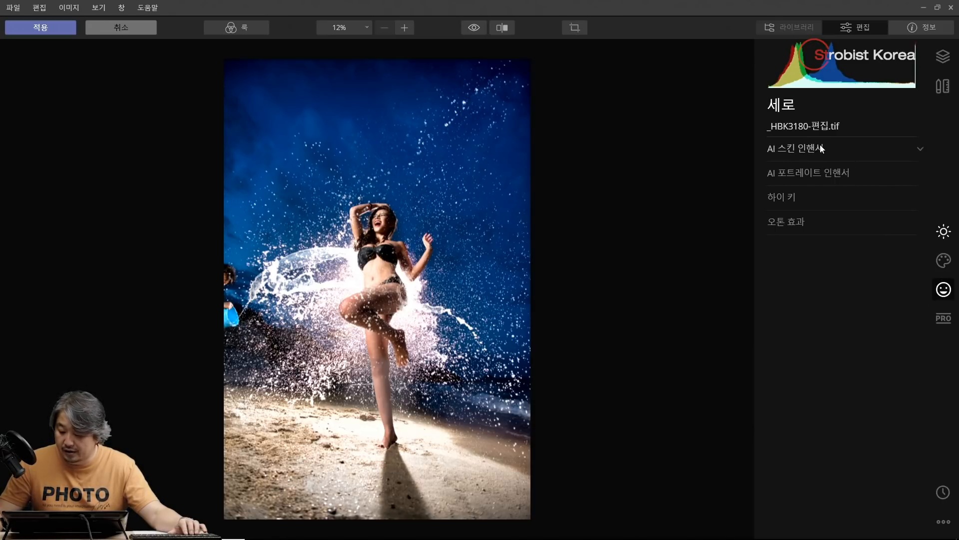
pyautogui.click(838, 148)
pyautogui.moveTo(770, 193); pyautogui.dragTo(829, 196)
pyautogui.click(392, 274)
pyautogui.scroll(4, 400, 240)
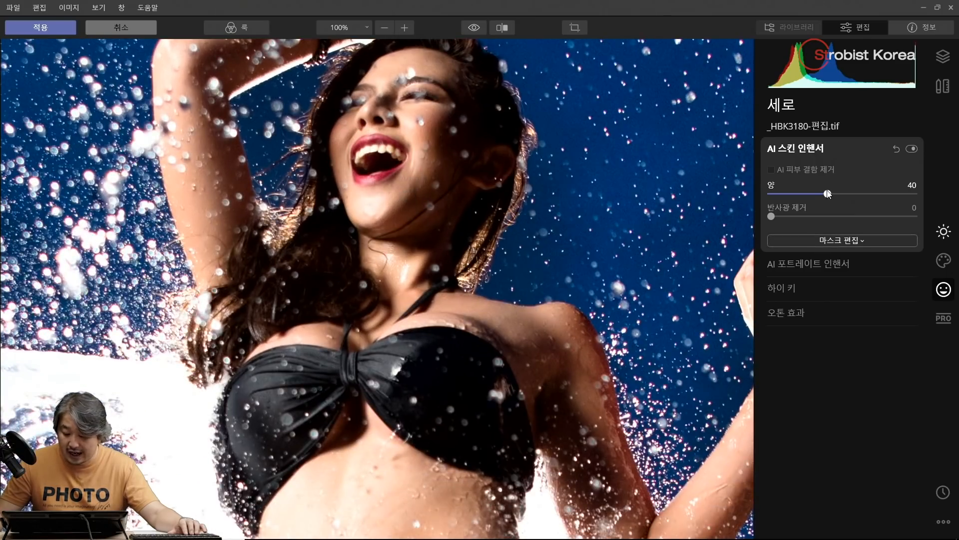
pyautogui.moveTo(828, 194); pyautogui.dragTo(864, 199)
pyautogui.hotkey('ctrl', '0')
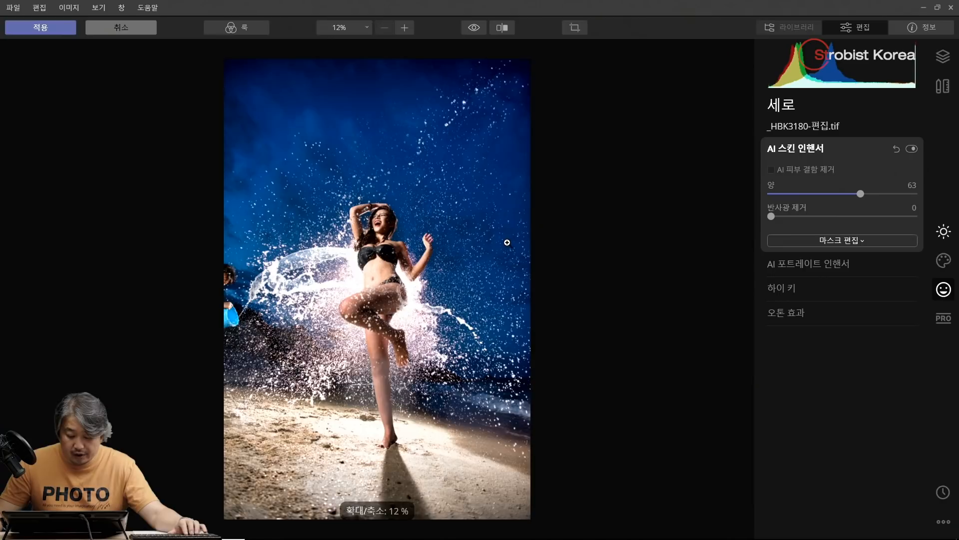
pyautogui.moveTo(861, 195); pyautogui.dragTo(865, 194)
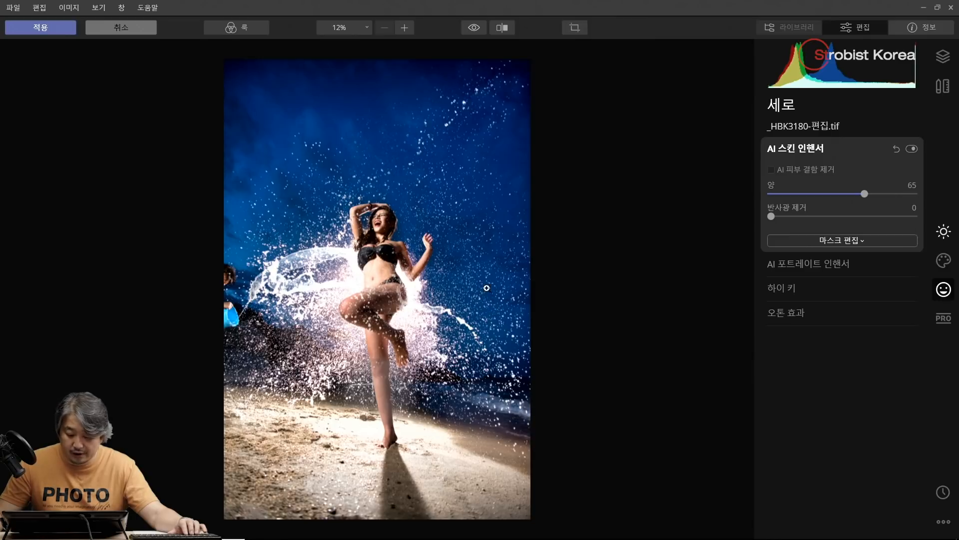
pyautogui.moveTo(772, 216); pyautogui.dragTo(694, 216)
pyautogui.moveTo(781, 218); pyautogui.dragTo(914, 218)
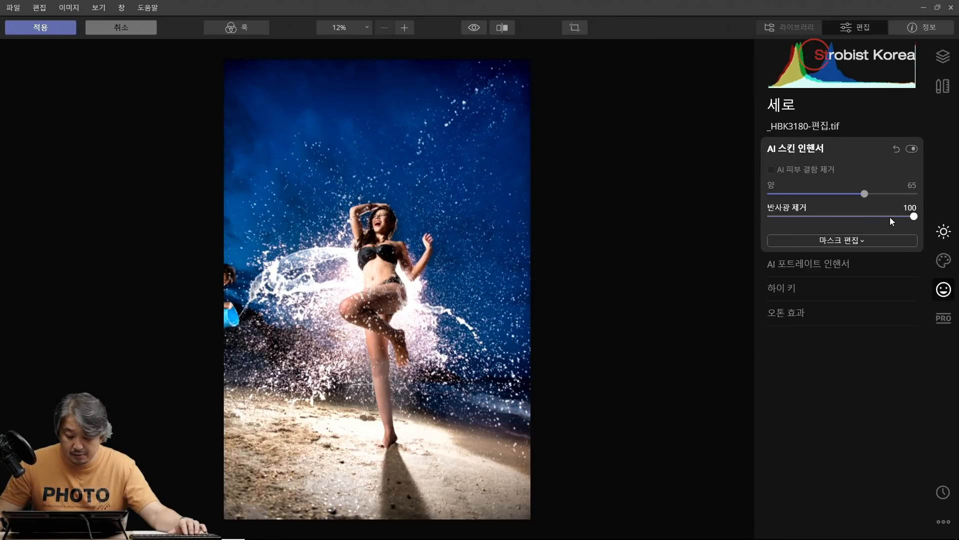
# In Advanced Contrast, set highlight contrast to 73 and highlight balance to 6, and try out midtone contrast, returning it to 0
pyautogui.click(943, 317)
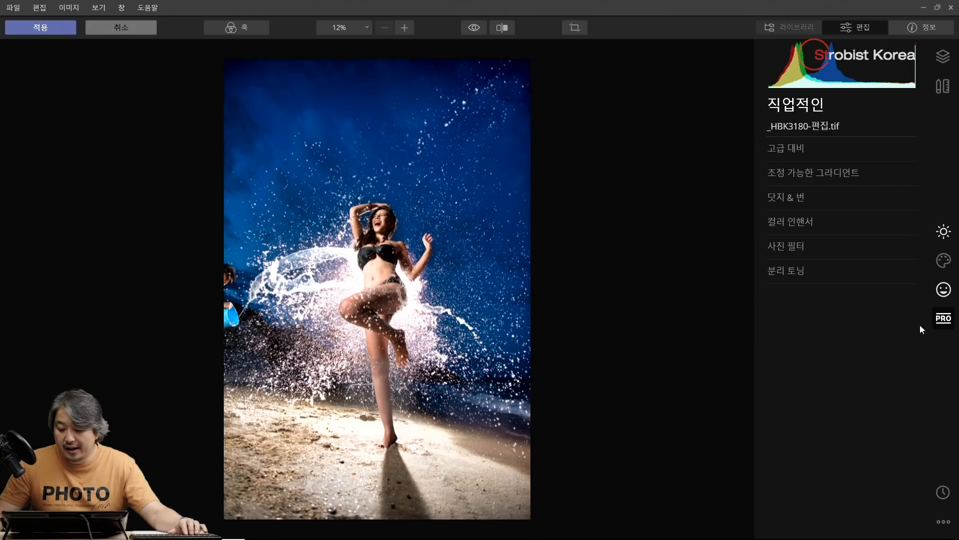
pyautogui.click(823, 151)
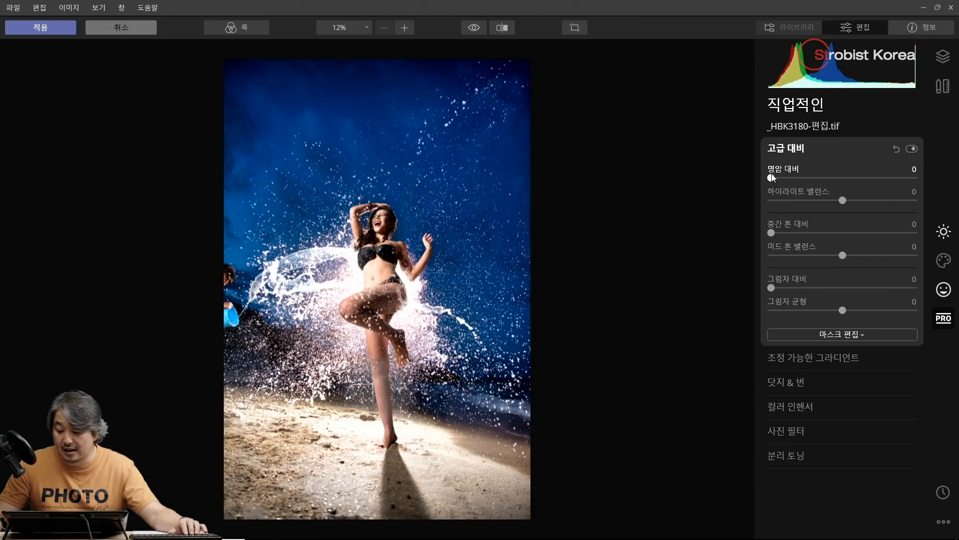
pyautogui.moveTo(774, 175); pyautogui.dragTo(878, 178)
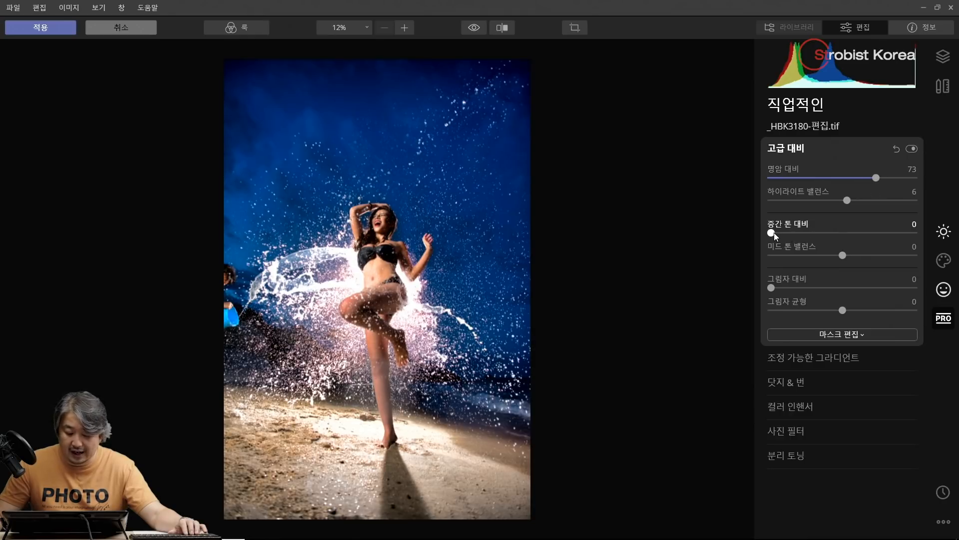
pyautogui.moveTo(774, 232); pyautogui.dragTo(820, 233)
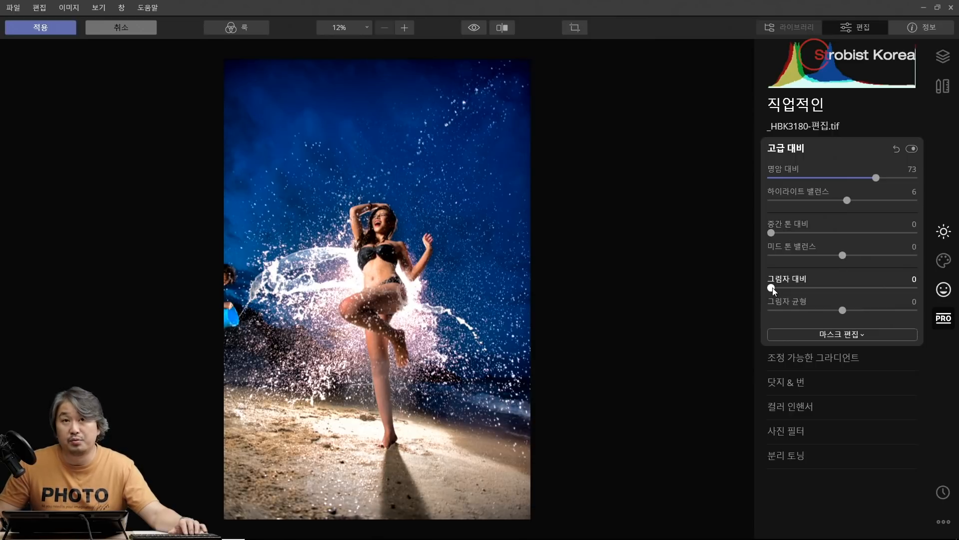
# Set the Advanced Contrast shadow contrast to 61 and the shadow balance to -57
pyautogui.moveTo(822, 289); pyautogui.dragTo(799, 311)
pyautogui.moveTo(864, 288); pyautogui.dragTo(858, 288)
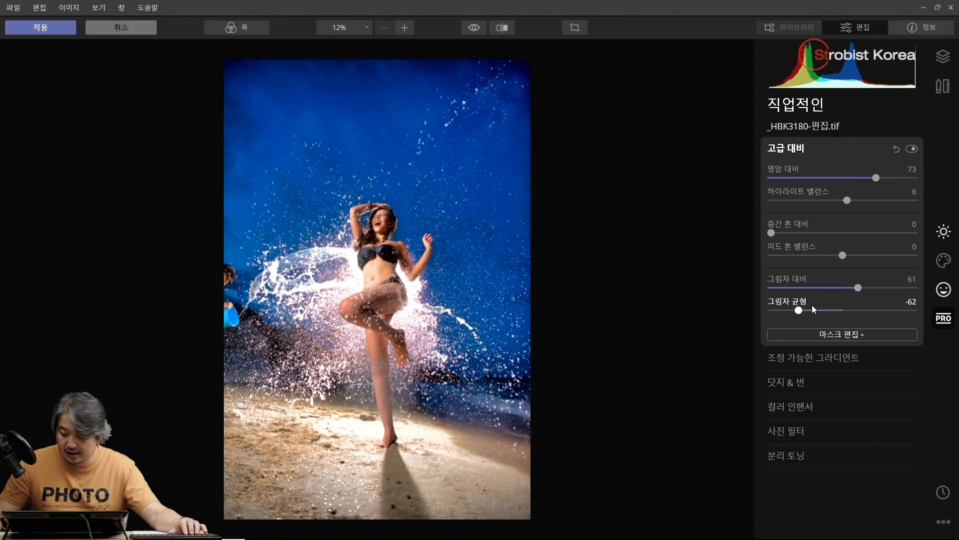
pyautogui.moveTo(796, 310); pyautogui.dragTo(805, 309)
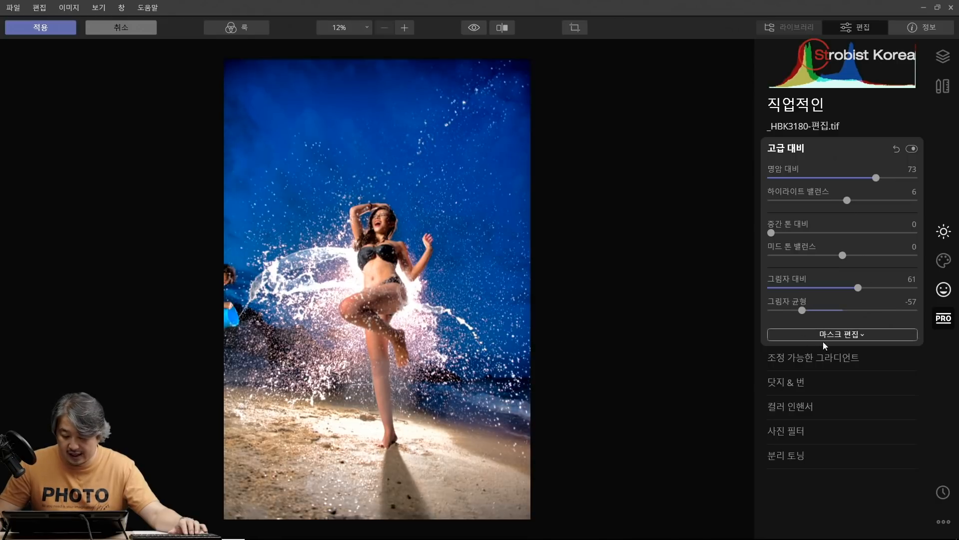
# Set Color Enhancer brilliance to -15, color contrast to 33 with hue 23, split warmth to -21 and coolness to -20, and apply the edits
pyautogui.click(816, 405)
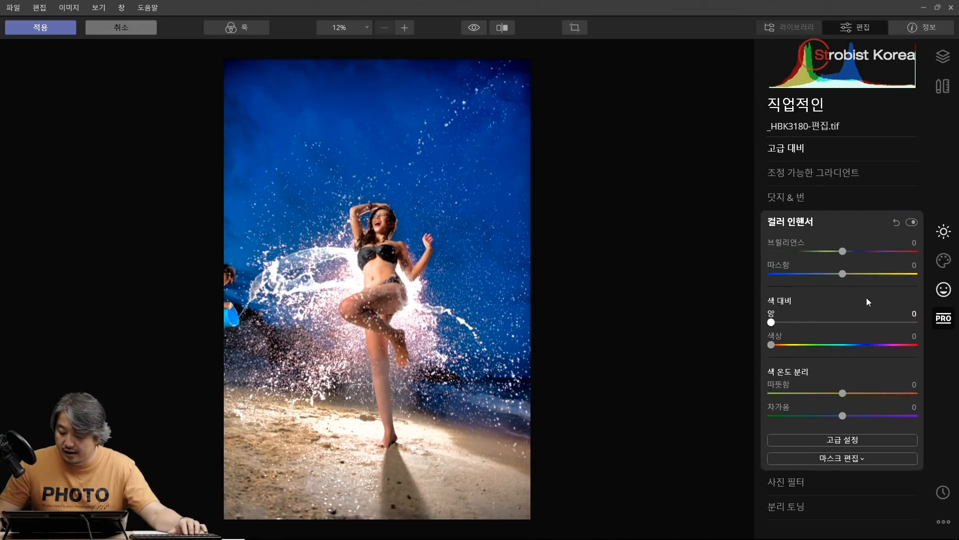
pyautogui.moveTo(843, 250); pyautogui.dragTo(832, 250)
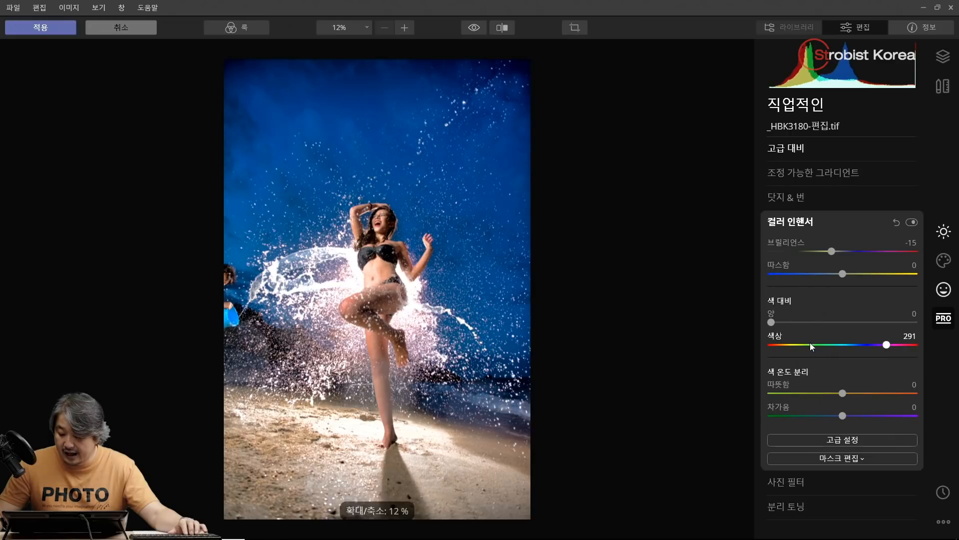
pyautogui.moveTo(810, 344); pyautogui.dragTo(781, 345)
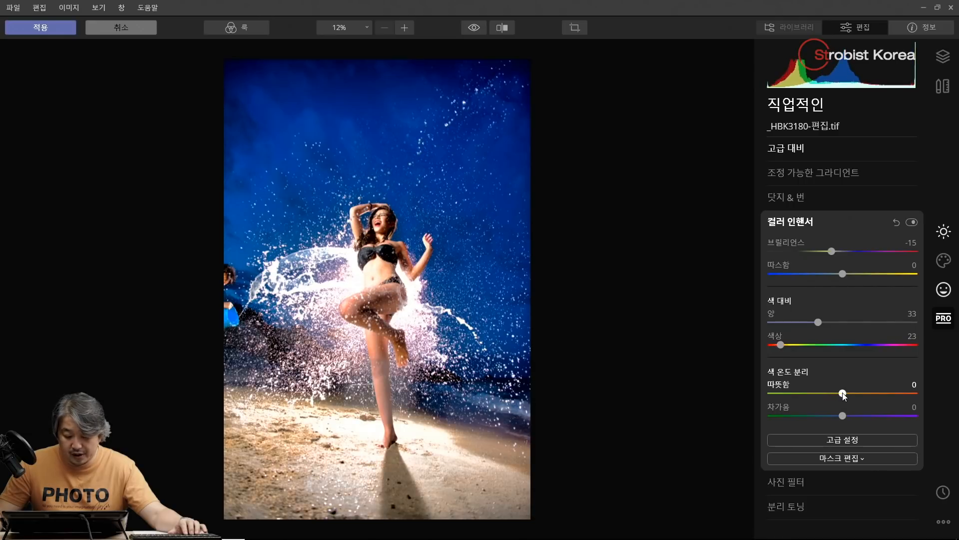
pyautogui.moveTo(844, 395); pyautogui.dragTo(832, 415)
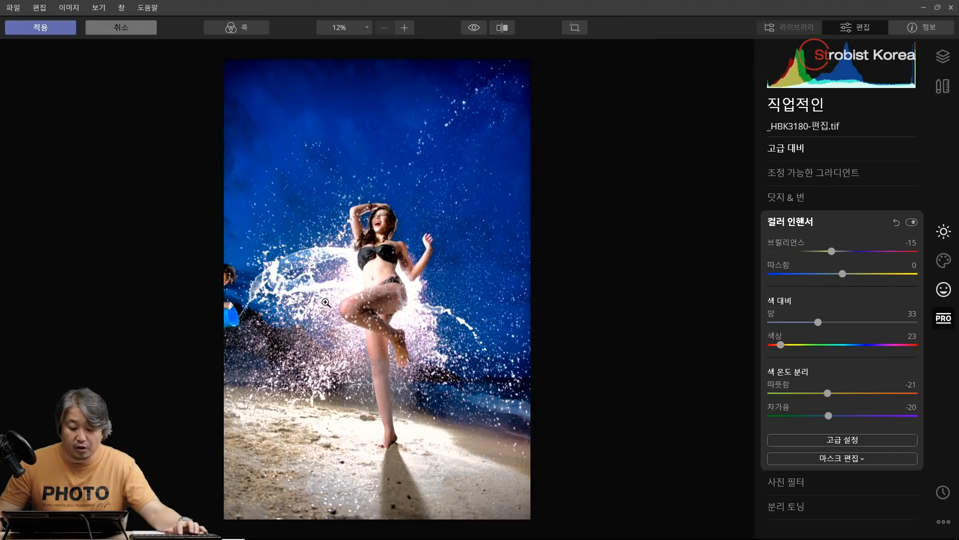
pyautogui.click(57, 27)
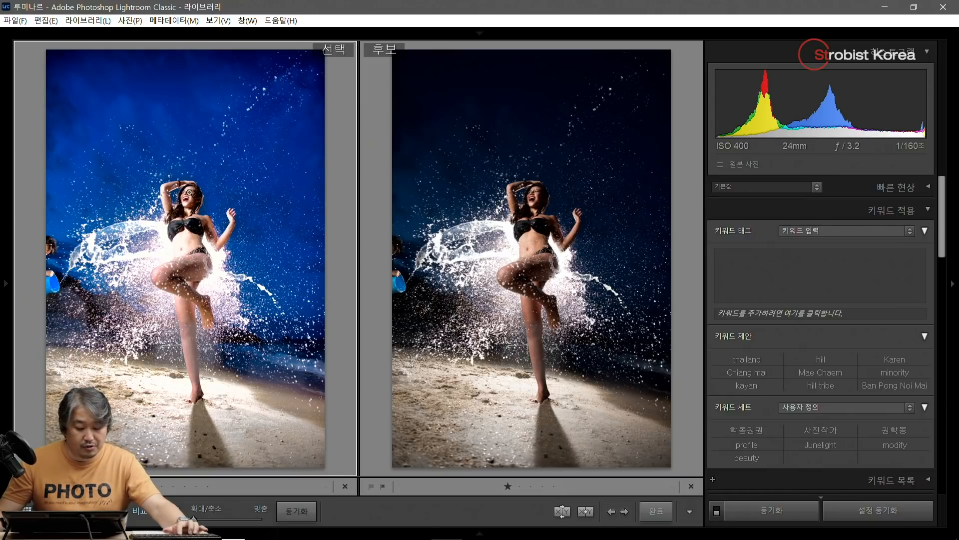
# In Lightroom Classic, crop the edited beach photo at its original aspect ratio, trimming the person with the bucket at the edge
pyautogui.press('g')
pyautogui.click(248, 202)
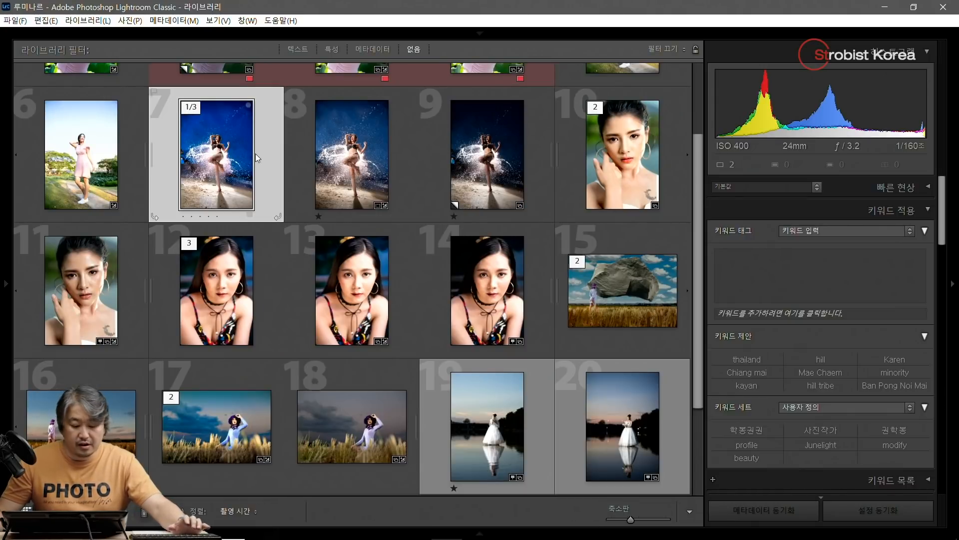
pyautogui.press('r')
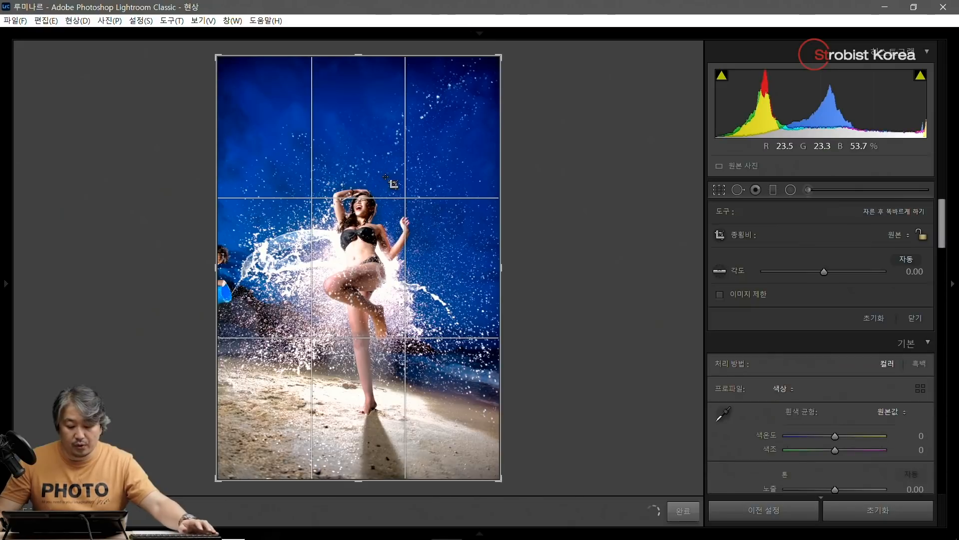
pyautogui.press('a')
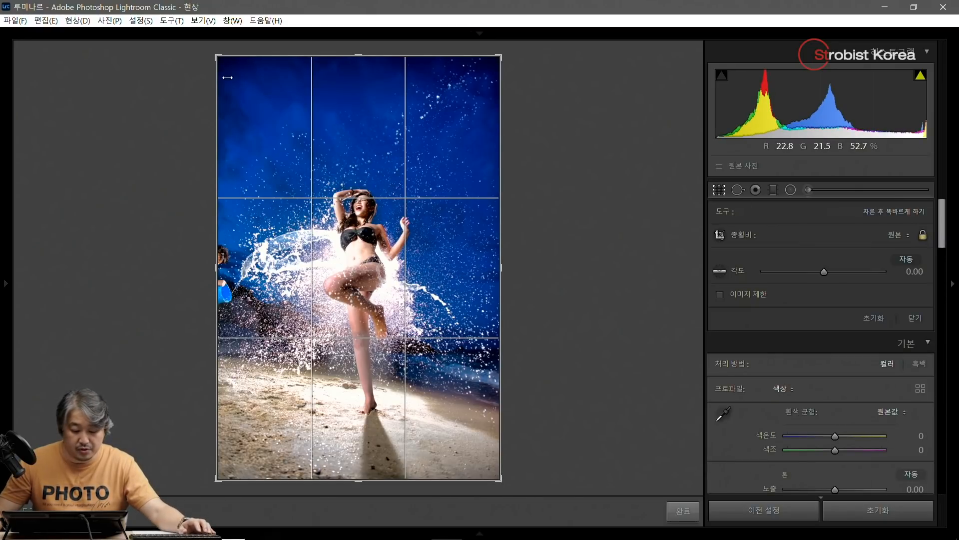
pyautogui.moveTo(216, 55); pyautogui.dragTo(225, 68)
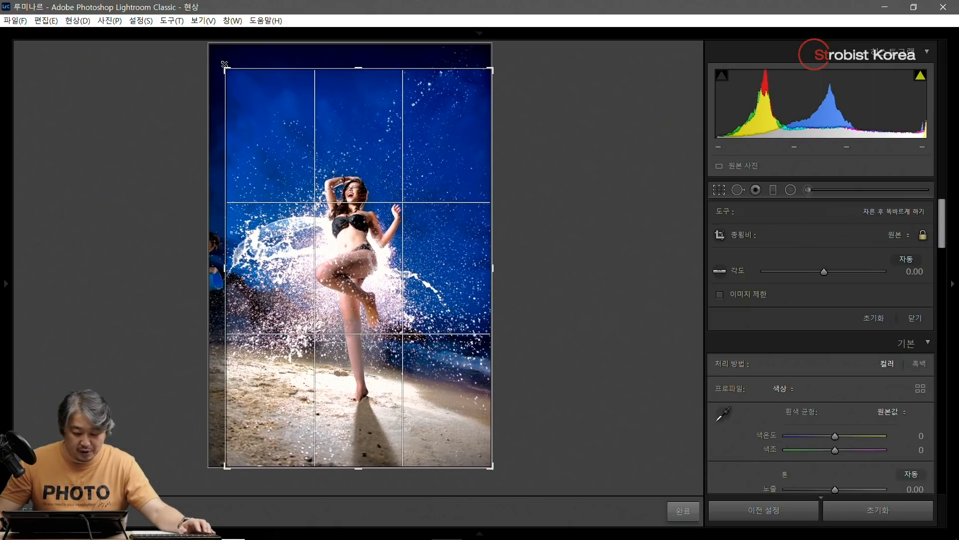
pyautogui.moveTo(298, 171)
pyautogui.mouseDown()
pyautogui.moveTo(298, 196)
pyautogui.moveTo(286, 185)
pyautogui.mouseUp()
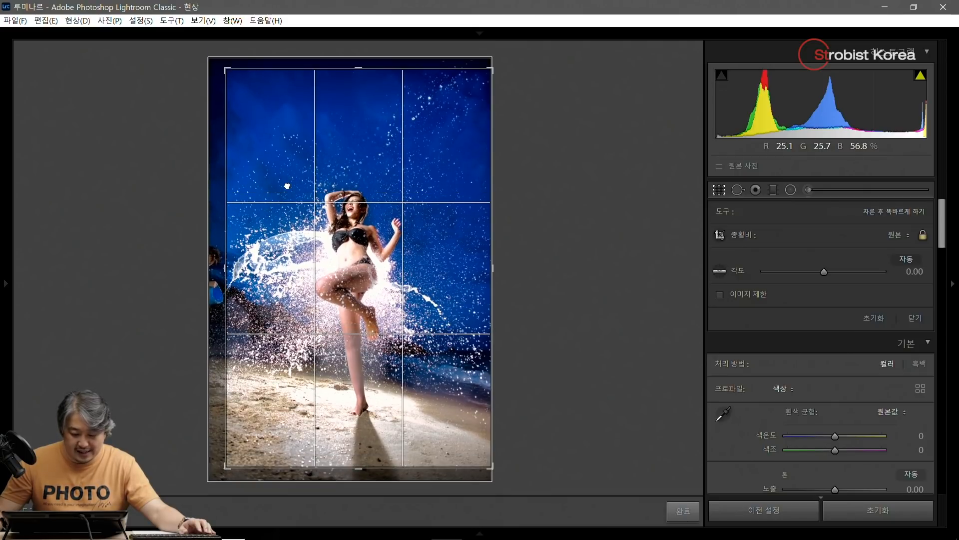
pyautogui.press('Return')
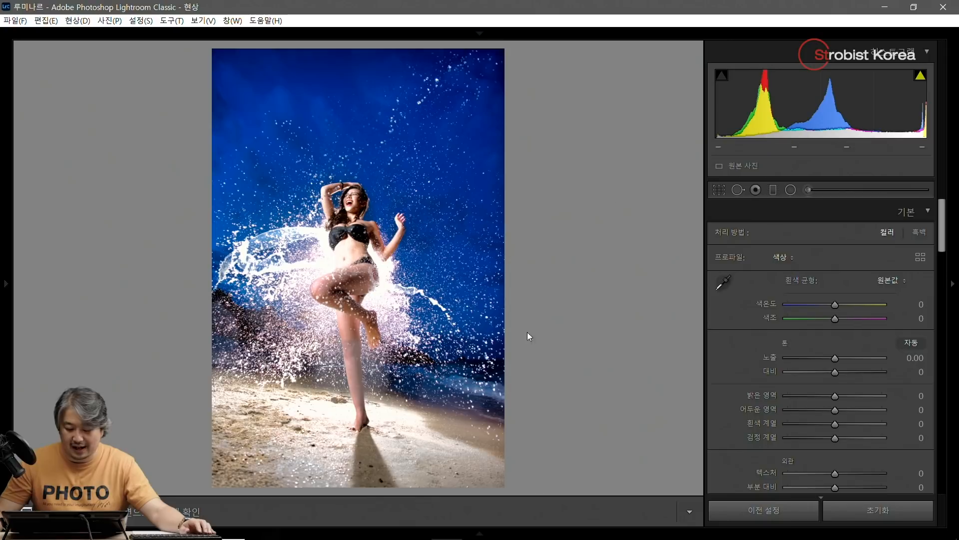
# Set highlights to -38, shadows to +20, whites to +2 and blacks to -12, and compare the photo with its original version
pyautogui.moveTo(839, 425); pyautogui.dragTo(816, 395)
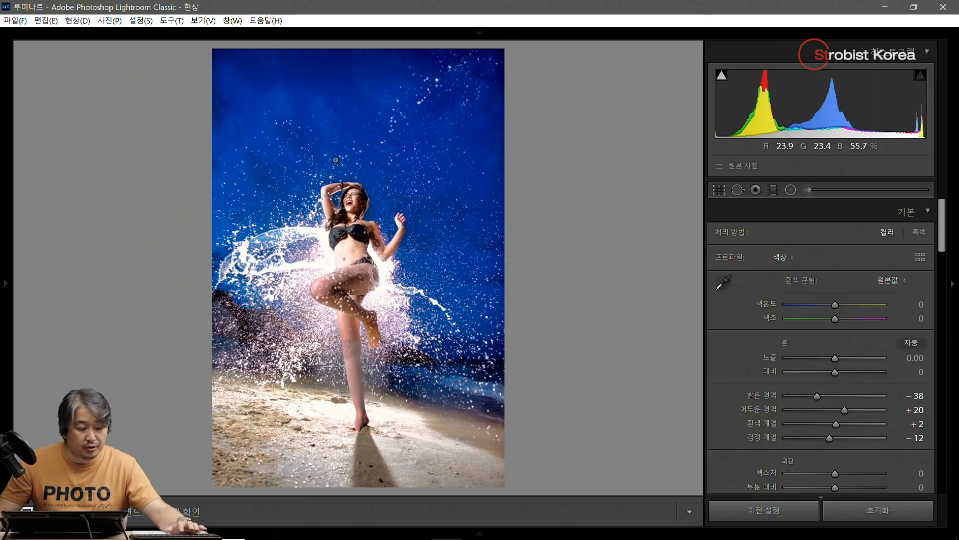
pyautogui.press('e')
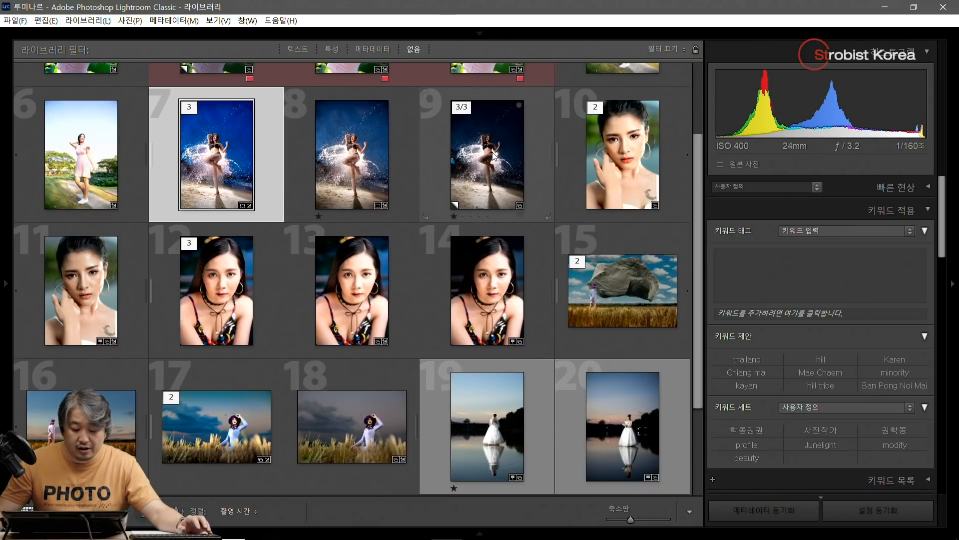
pyautogui.keyDown('ctrl'); pyautogui.click(492, 152); pyautogui.keyUp('ctrl')
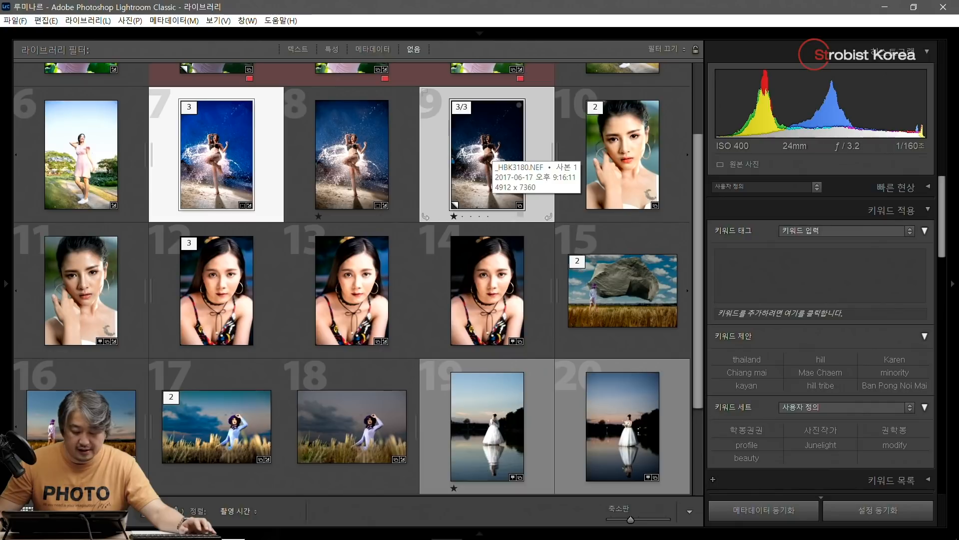
pyautogui.press('c')
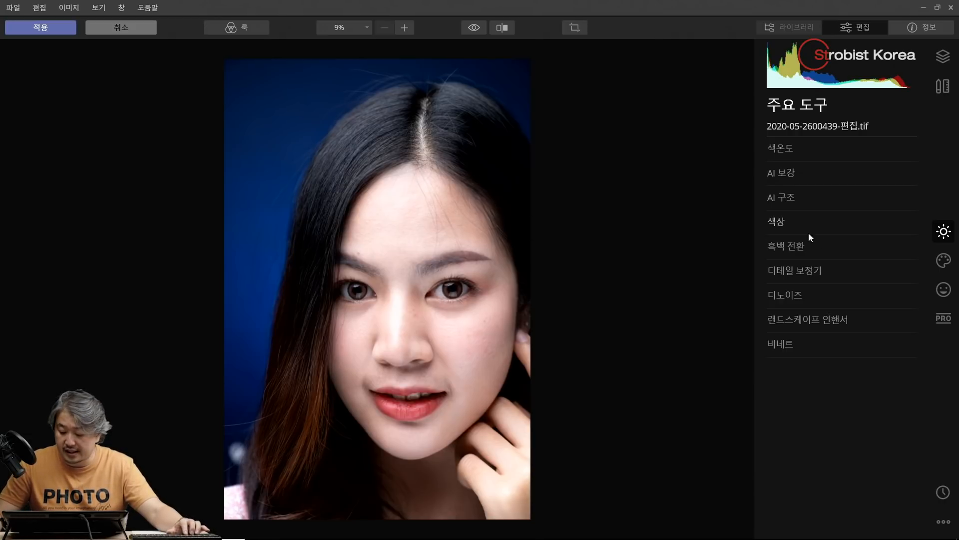
# Set AI Accent to 43 on the close-up portrait with the blue background in Luminar
pyautogui.click(813, 168)
pyautogui.moveTo(775, 198); pyautogui.dragTo(835, 206)
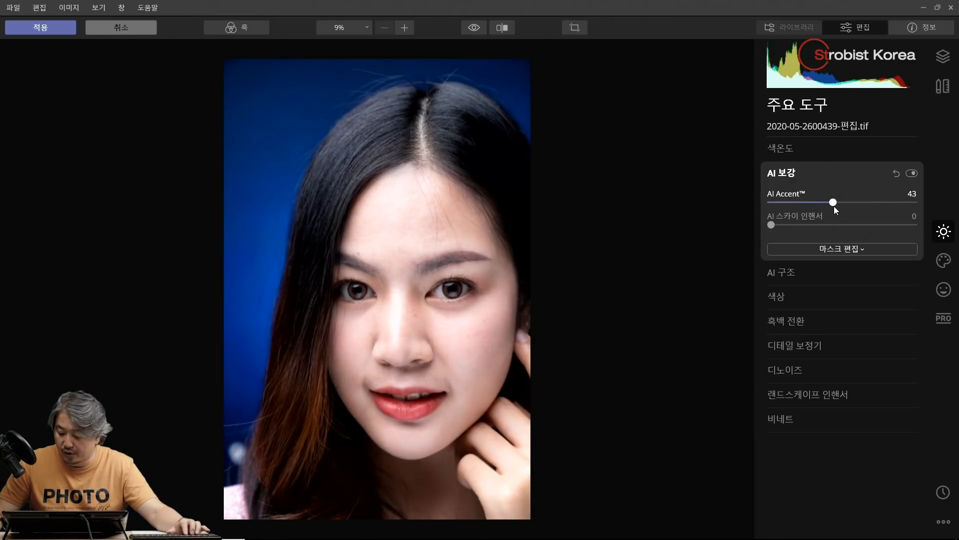
# Set the AI Skin Enhancer amount to 97 and shine removal to 17 on the close-up portrait
pyautogui.click(946, 292)
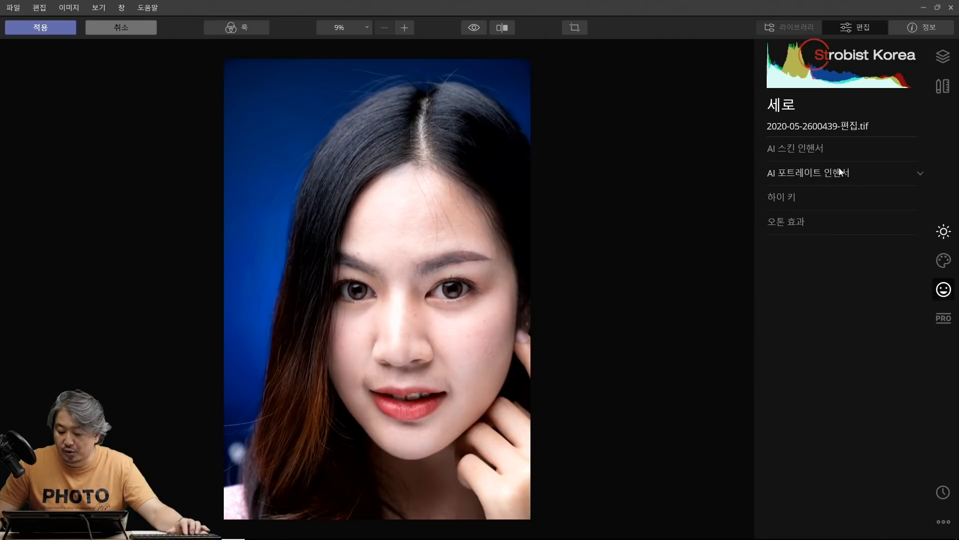
pyautogui.click(809, 146)
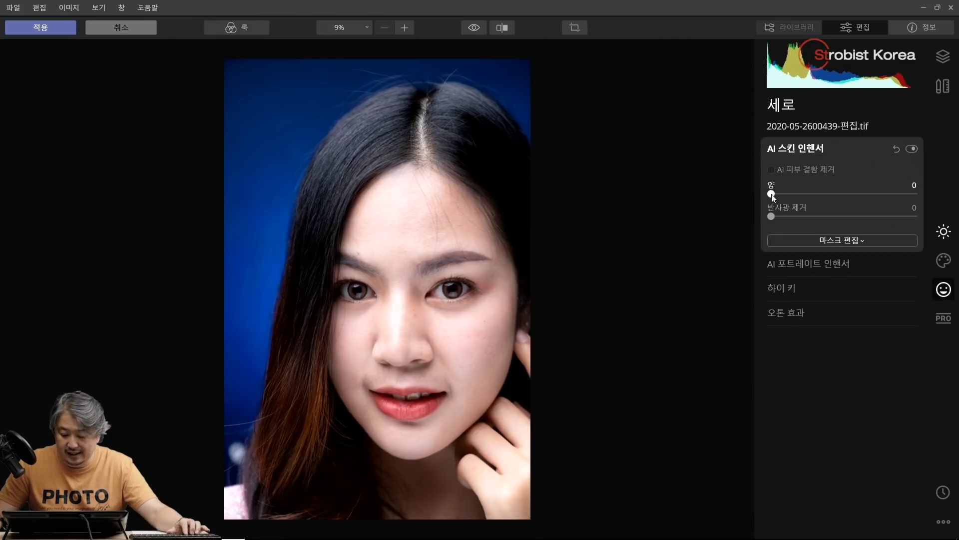
pyautogui.moveTo(773, 197); pyautogui.dragTo(883, 196)
pyautogui.hotkey('ctrl', '=')
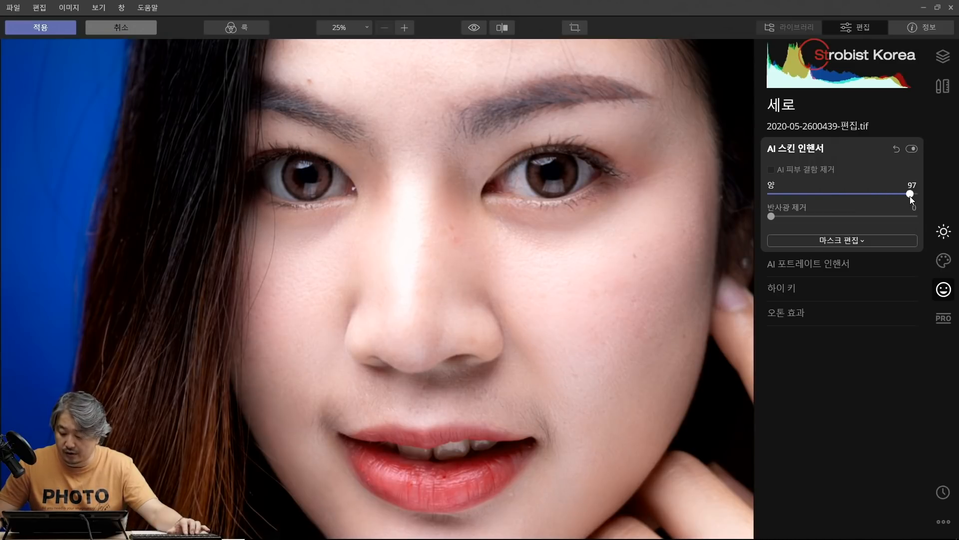
pyautogui.moveTo(771, 218); pyautogui.dragTo(792, 218)
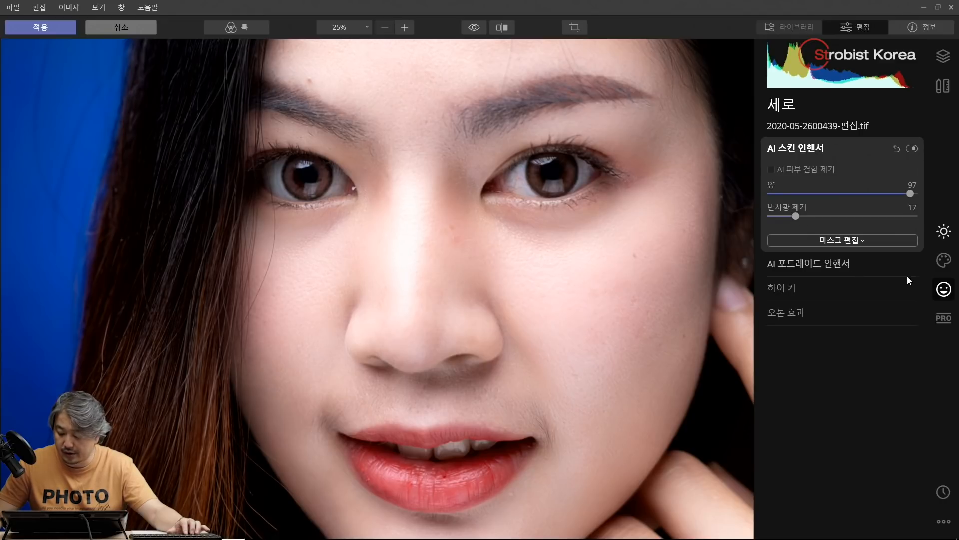
# In the AI Portrait Enhancer, set face light to 65, eye enhancer to 22, dark circle removal to 16 and eye enlargement to 3
pyautogui.click(833, 263)
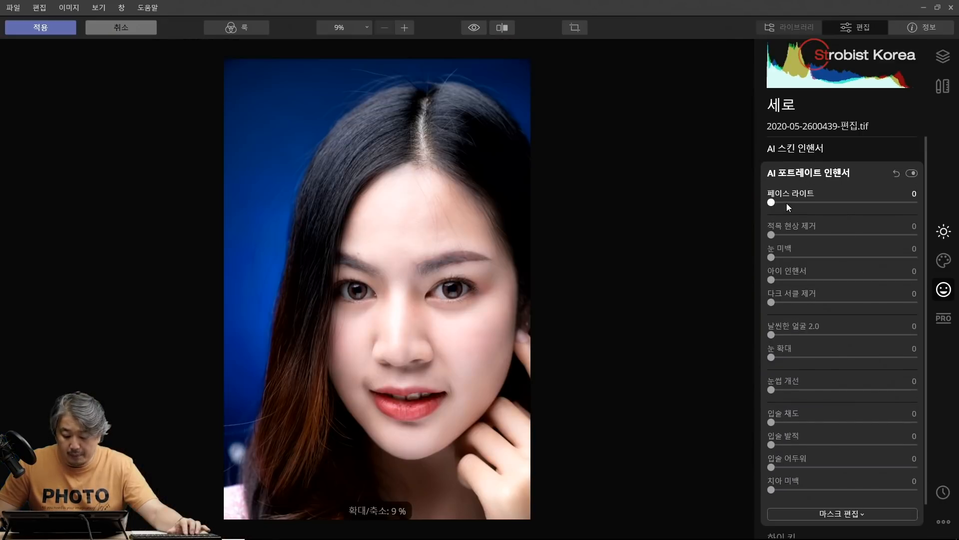
pyautogui.moveTo(772, 204); pyautogui.dragTo(864, 204)
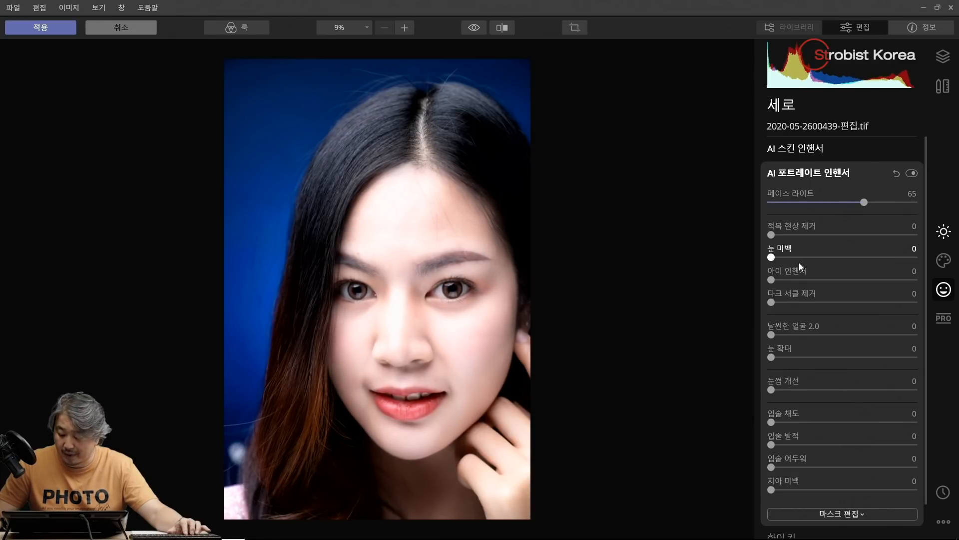
pyautogui.moveTo(771, 280); pyautogui.dragTo(803, 283)
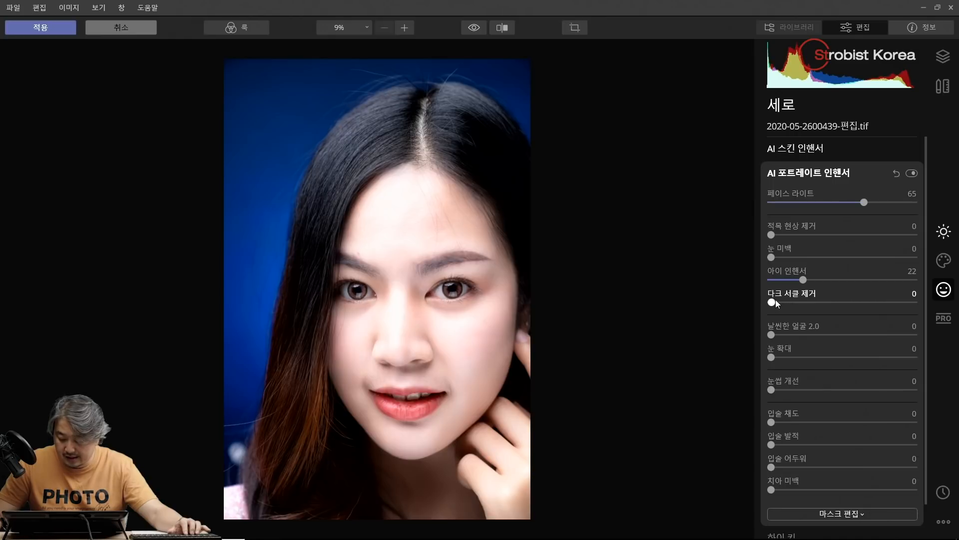
pyautogui.moveTo(774, 303); pyautogui.dragTo(796, 302)
pyautogui.moveTo(771, 357)
pyautogui.mouseDown()
pyautogui.moveTo(910, 356)
pyautogui.moveTo(747, 357)
pyautogui.moveTo(777, 360)
pyautogui.mouseUp()
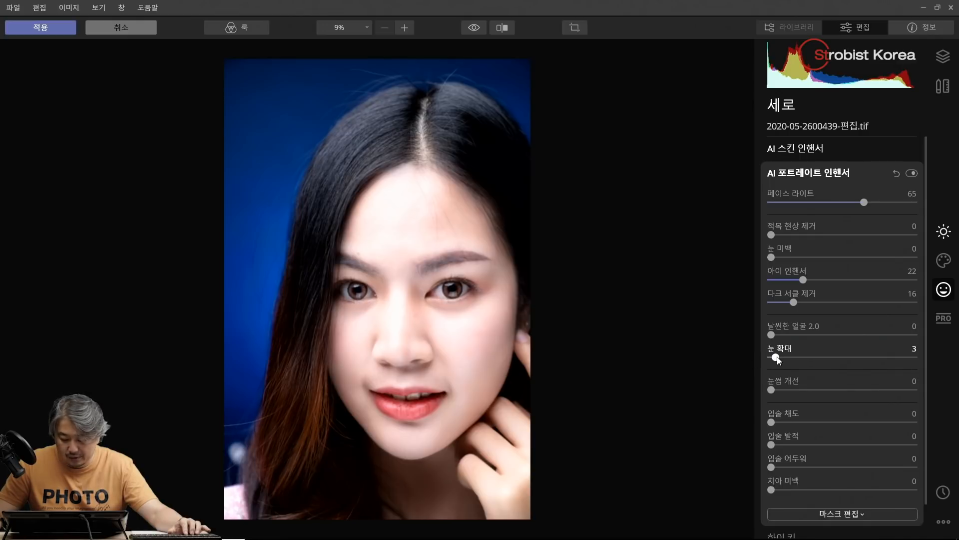
pyautogui.moveTo(805, 394); pyautogui.dragTo(733, 392)
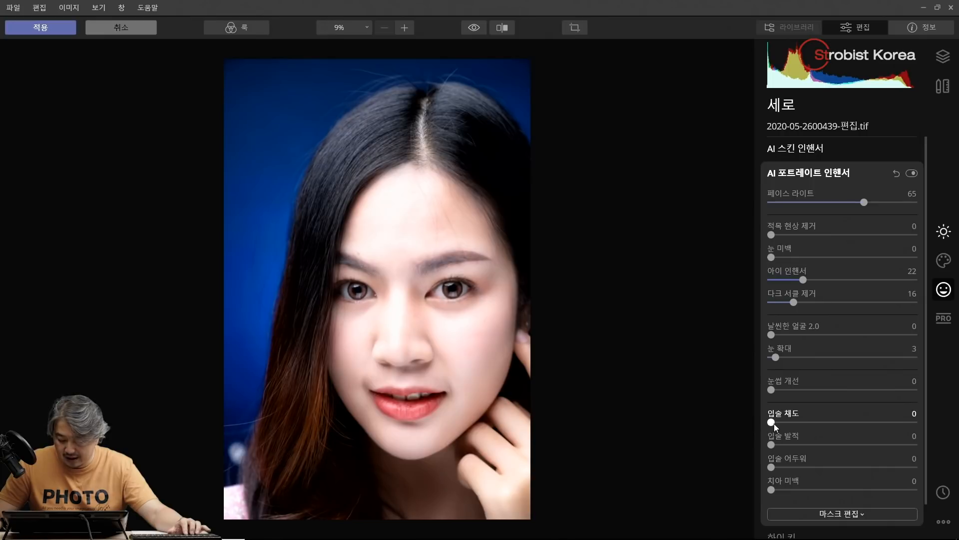
# Set lip saturation to 49, lip redness to 14 and teeth whitening to 52, and apply the portrait edits
pyautogui.moveTo(775, 421); pyautogui.dragTo(841, 423)
pyautogui.moveTo(774, 444); pyautogui.dragTo(794, 444)
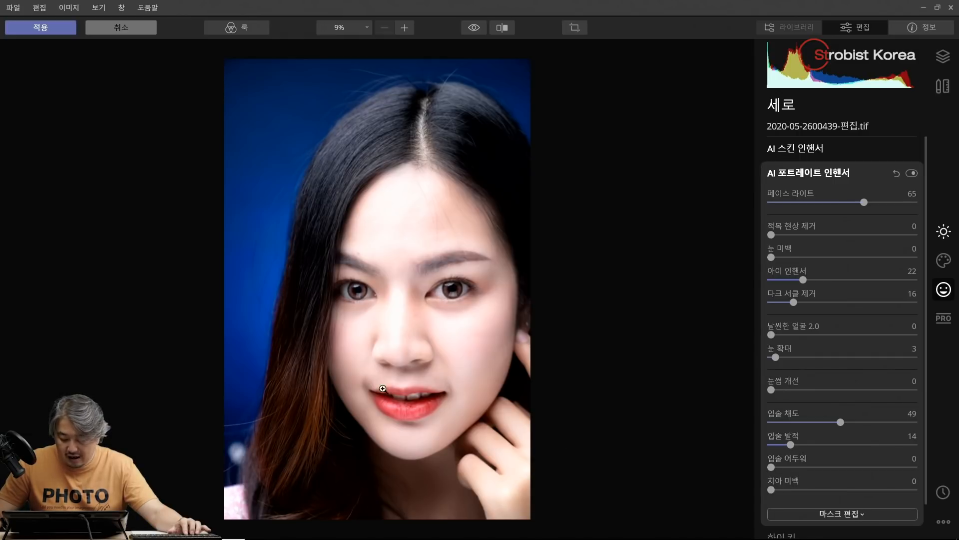
pyautogui.moveTo(773, 492); pyautogui.dragTo(844, 489)
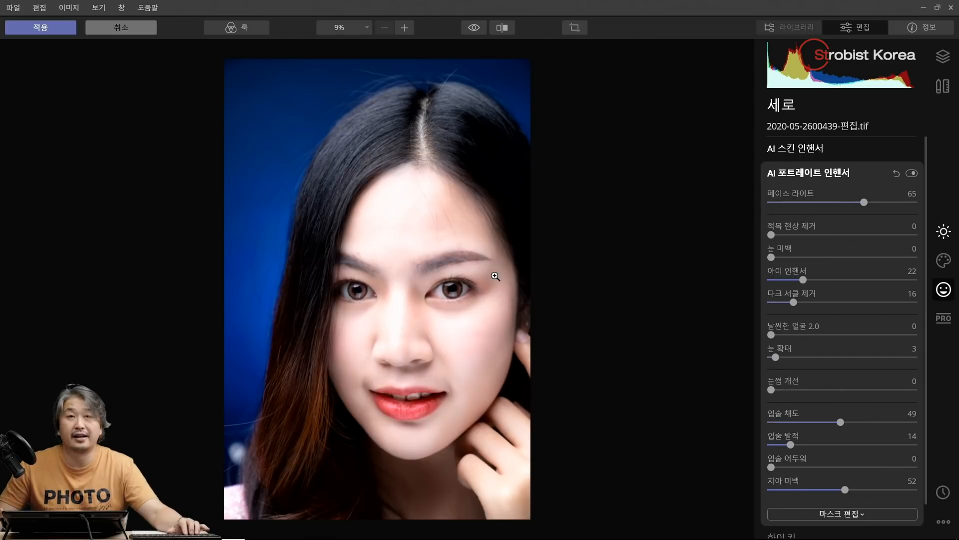
pyautogui.click(41, 26)
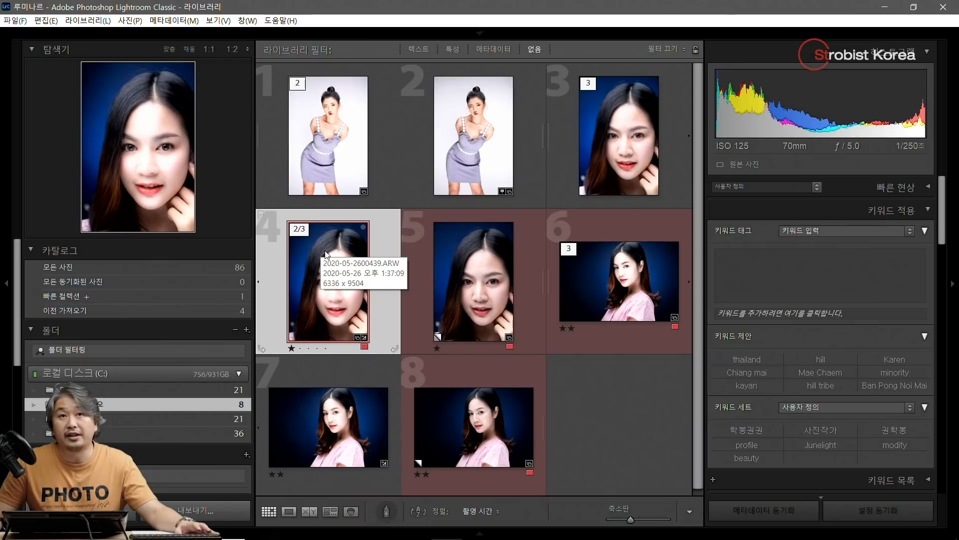
# In Lightroom Classic, view the starred close-up portrait enlarged and compare it side by side with the newly edited version
pyautogui.doubleClick(325, 254)
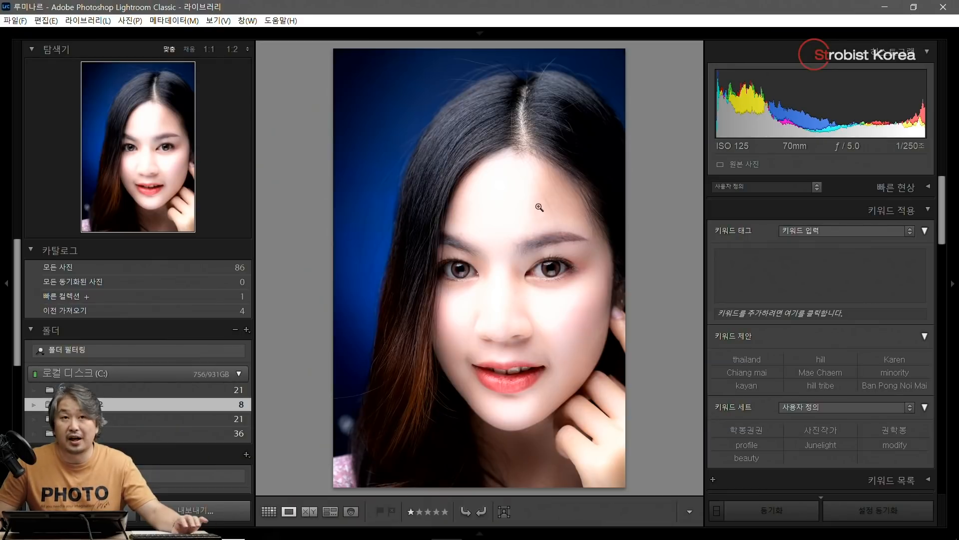
pyautogui.press('g')
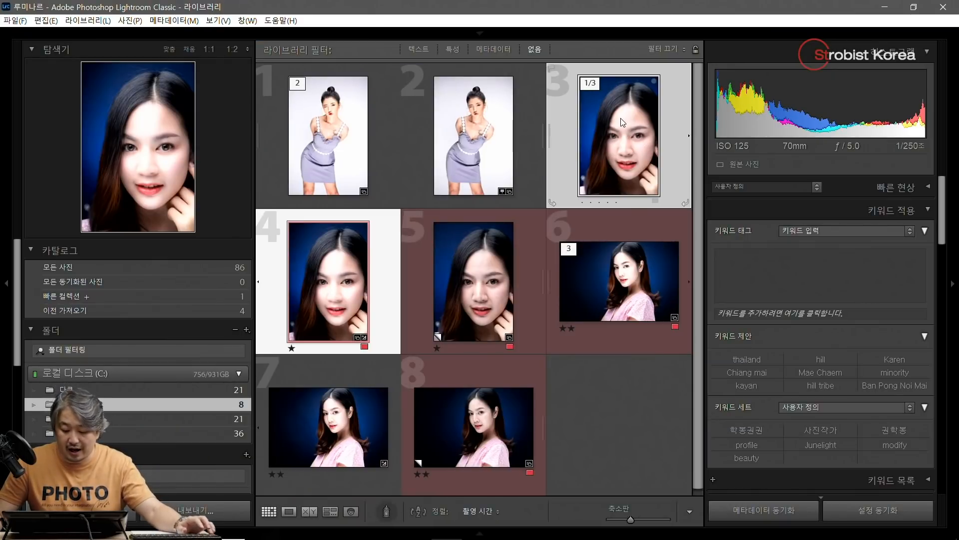
pyautogui.click(310, 511)
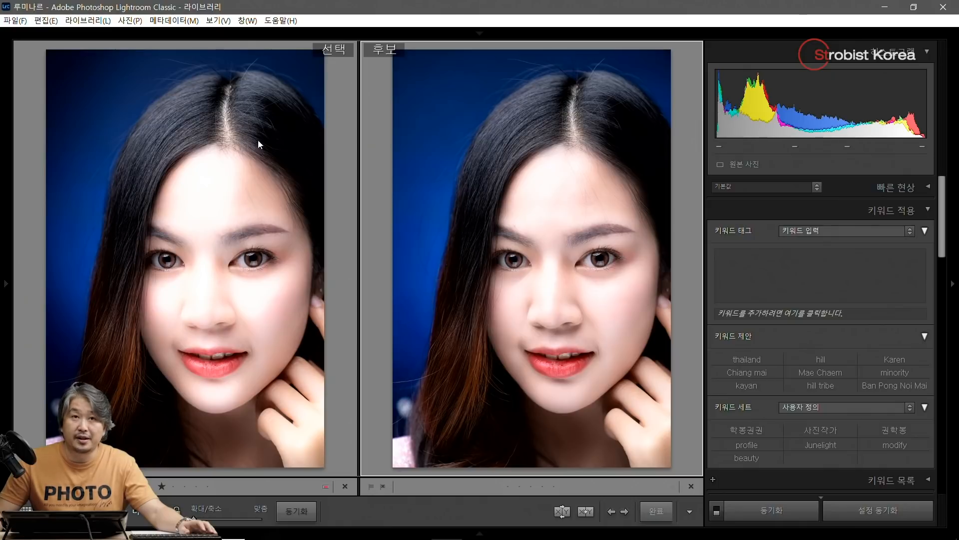
# Examine the forehead, eye, cheek and mouth skin texture in both portrait versions at 1:1 and 1:3 magnification
pyautogui.click(581, 225)
pyautogui.moveTo(490, 168); pyautogui.dragTo(503, 312)
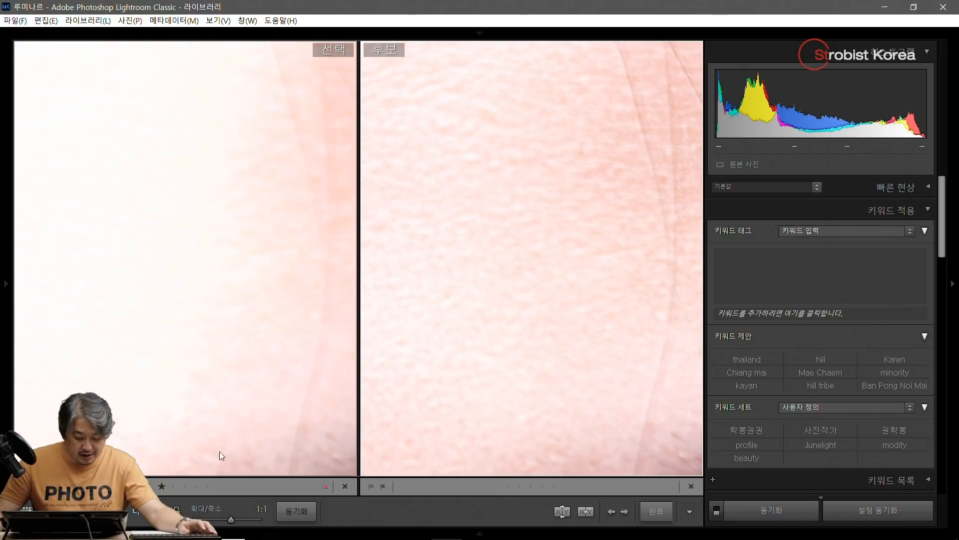
pyautogui.click(220, 522)
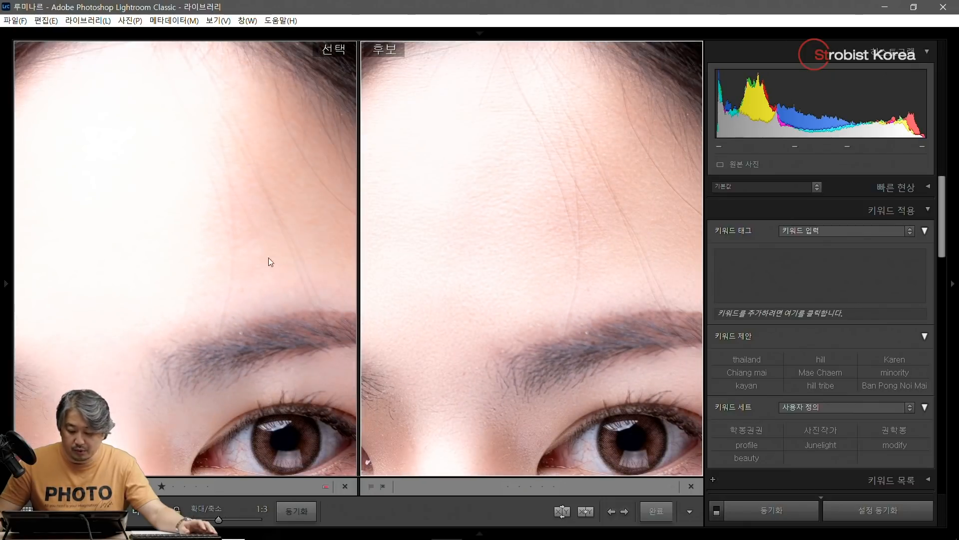
pyautogui.moveTo(251, 242); pyautogui.dragTo(285, 296)
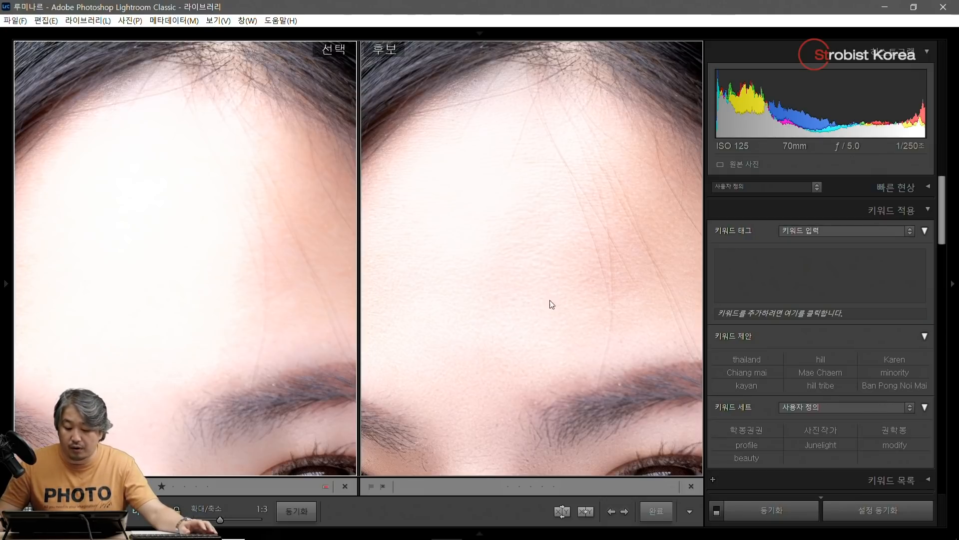
pyautogui.moveTo(551, 300); pyautogui.dragTo(540, 230)
pyautogui.moveTo(573, 277); pyautogui.dragTo(571, 247)
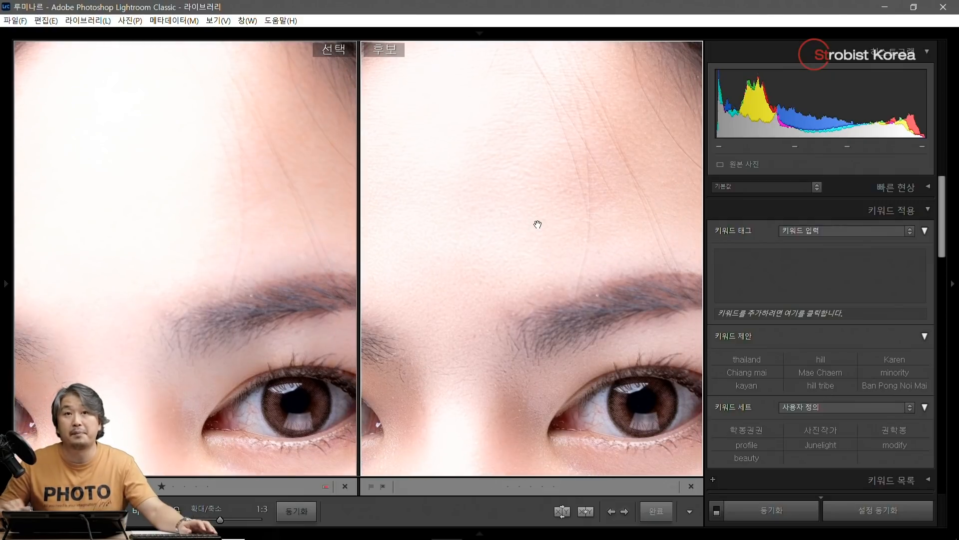
pyautogui.scroll(-5, 548, 359)
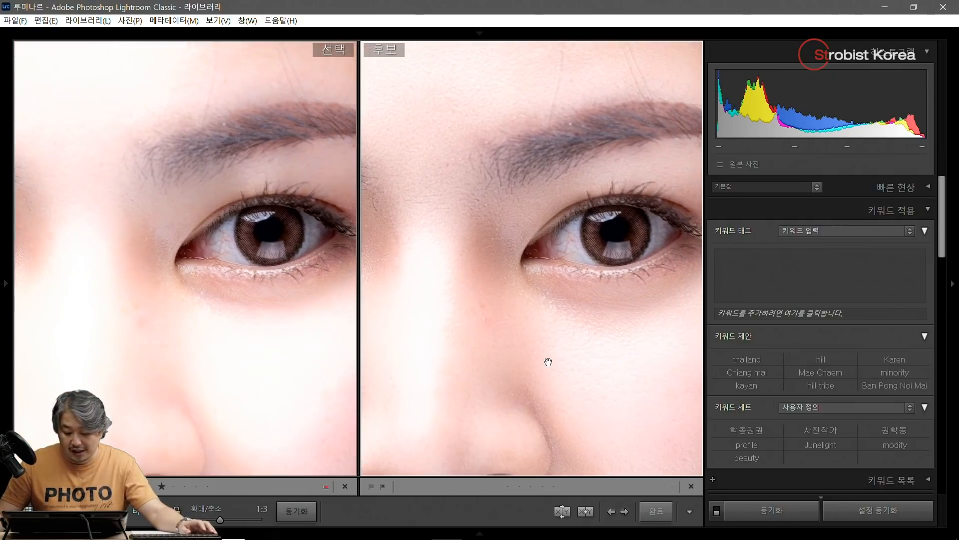
pyautogui.scroll(1, 549, 298)
pyautogui.scroll(-8, 553, 328)
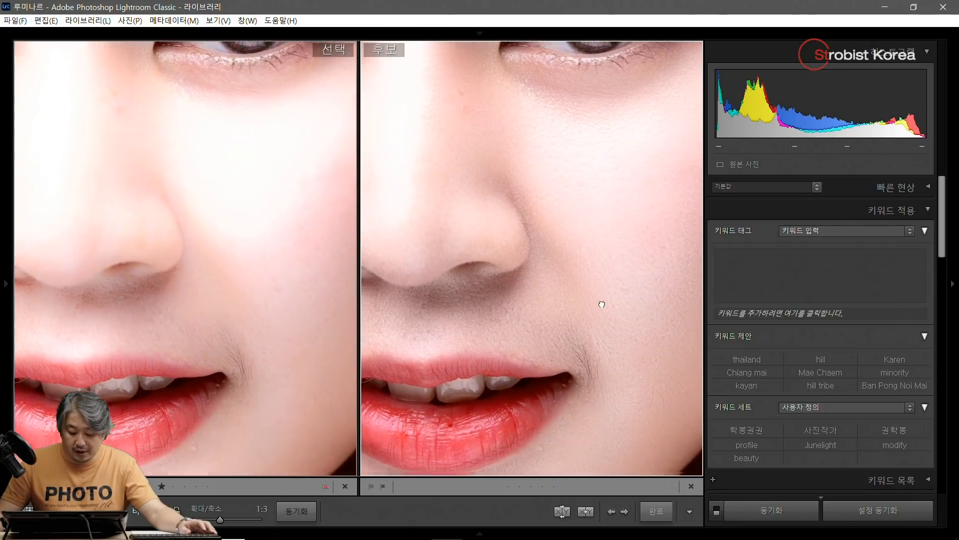
pyautogui.scroll(8, 606, 292)
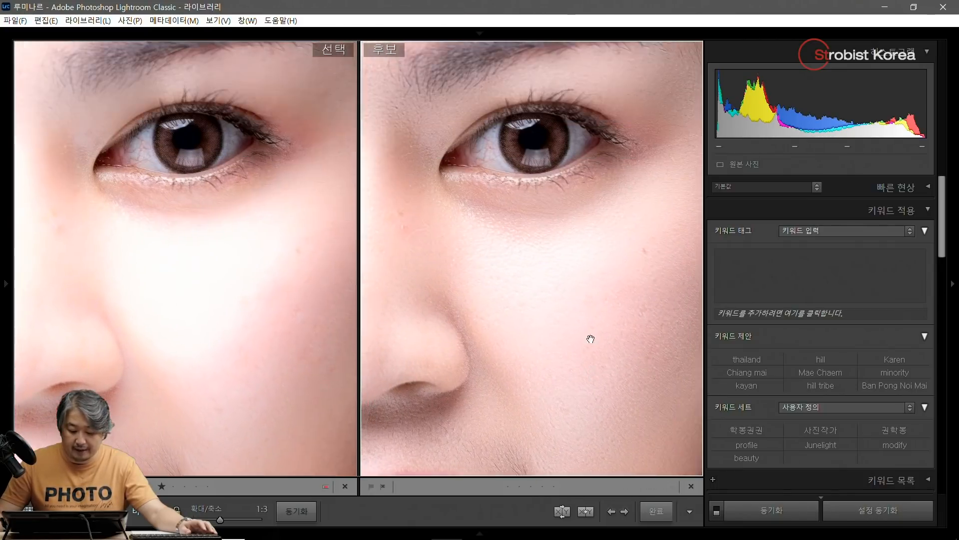
pyautogui.click(591, 339)
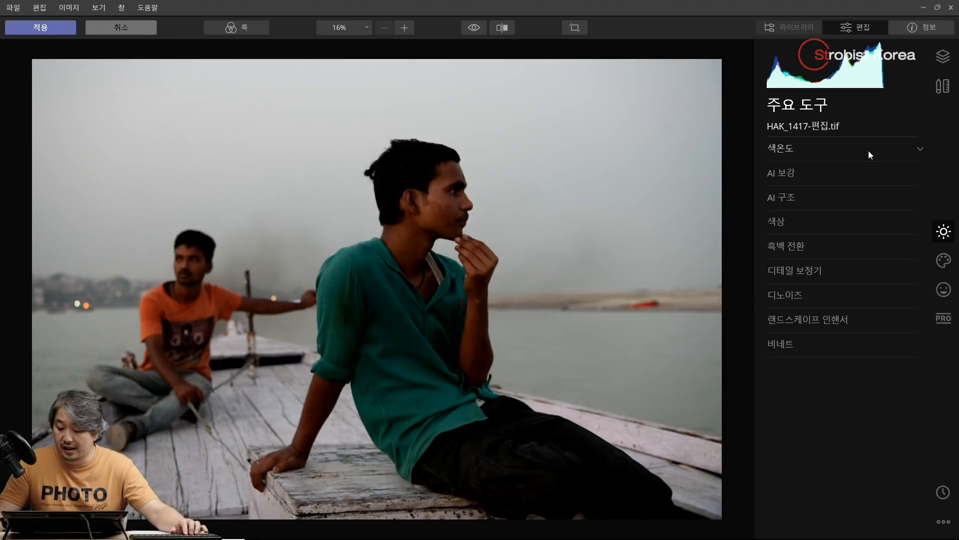
# In Luminar, set AI Accent to 100 and the AI Structure amount to 33 on the photo of the two men on the boat
pyautogui.click(850, 174)
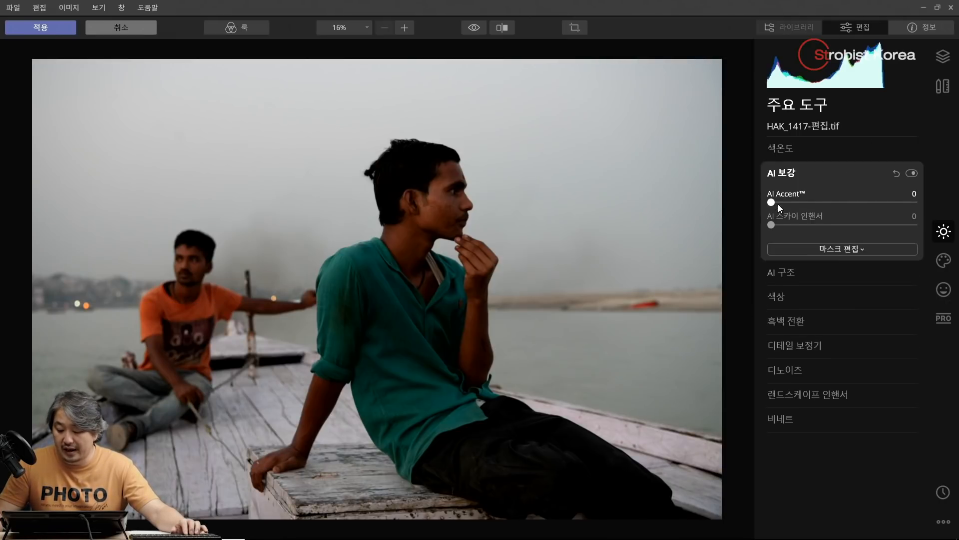
pyautogui.moveTo(771, 202); pyautogui.dragTo(914, 205)
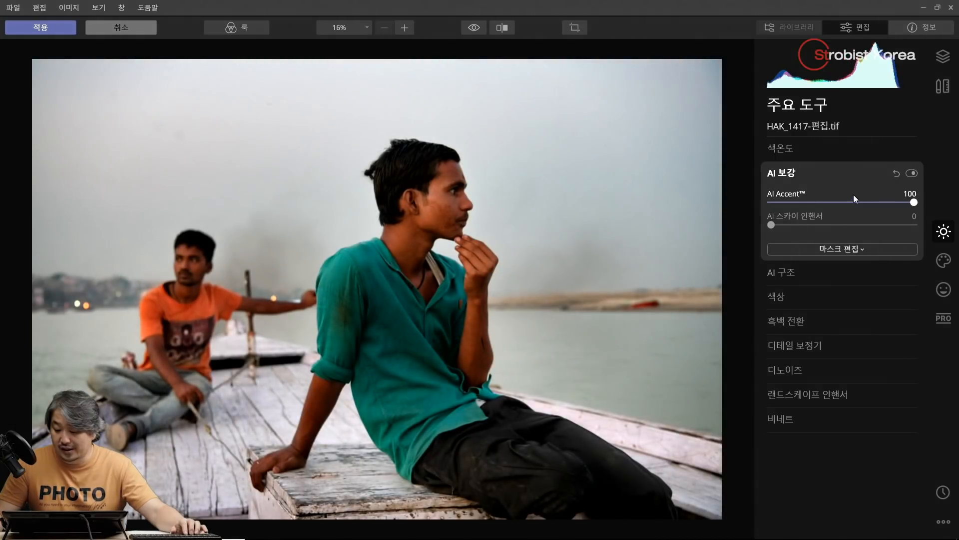
pyautogui.click(805, 273)
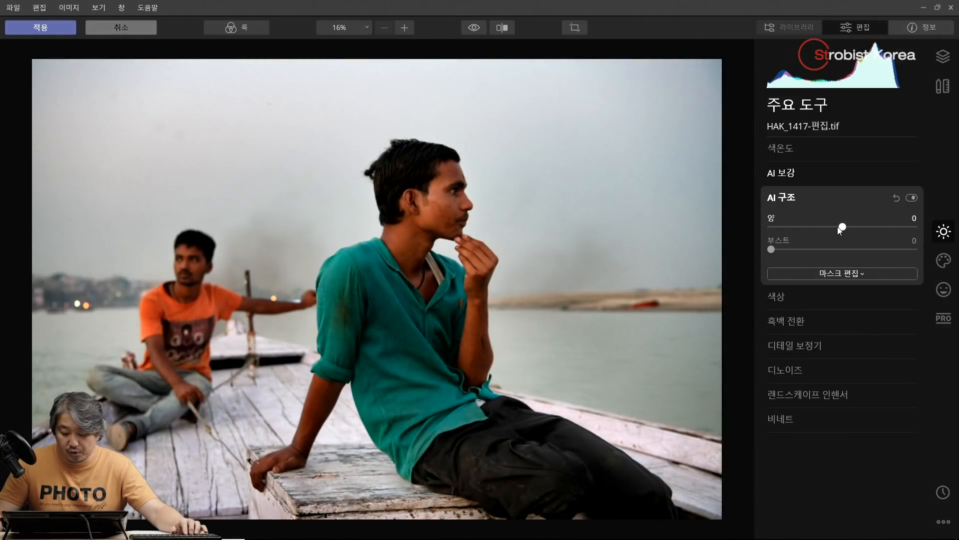
pyautogui.moveTo(837, 226); pyautogui.dragTo(868, 226)
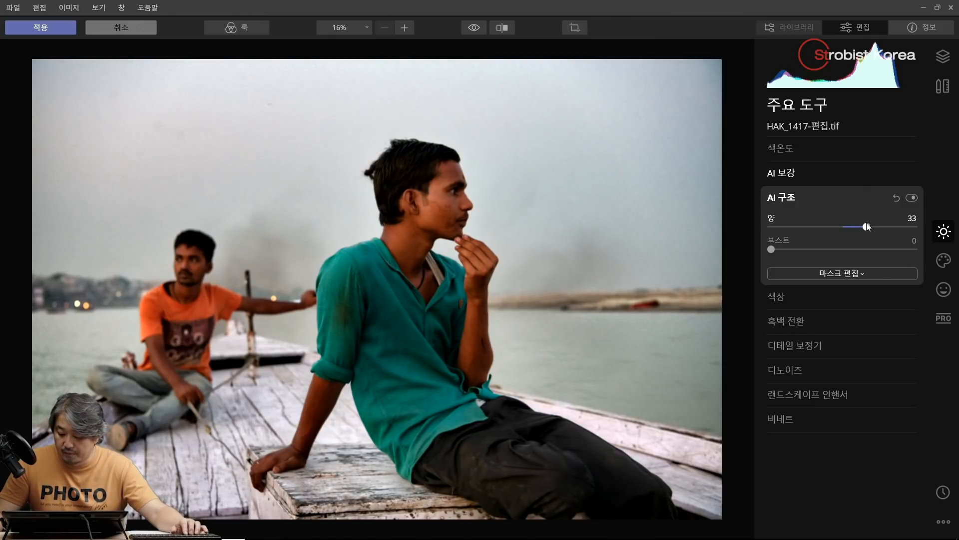
# Set golden hour to 31 in the Landscape Enhancer for the boat photo
pyautogui.click(868, 341)
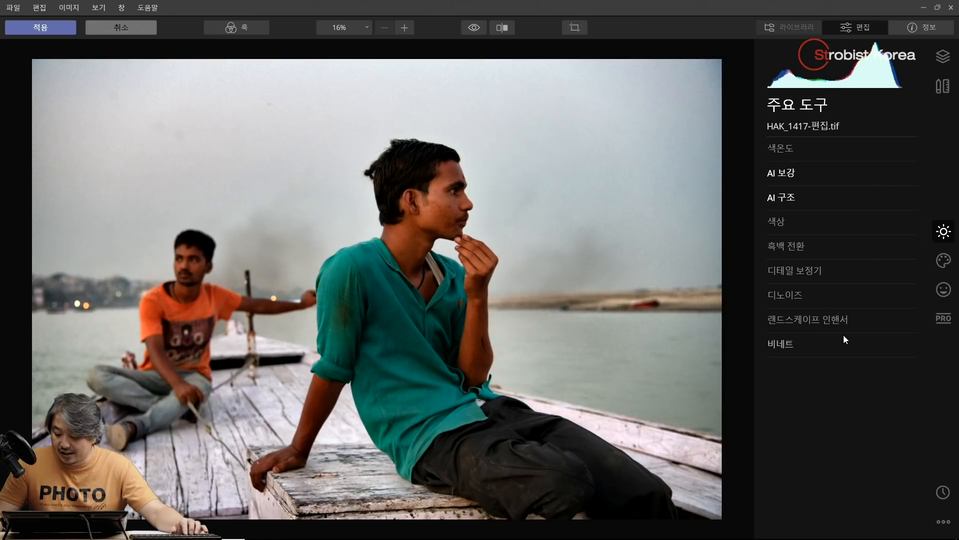
pyautogui.click(845, 322)
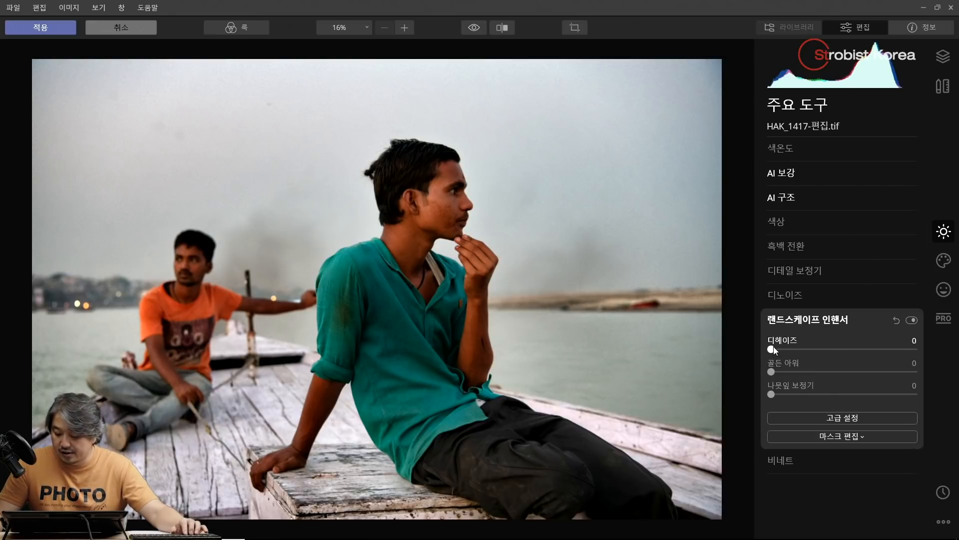
pyautogui.moveTo(770, 373); pyautogui.dragTo(828, 375)
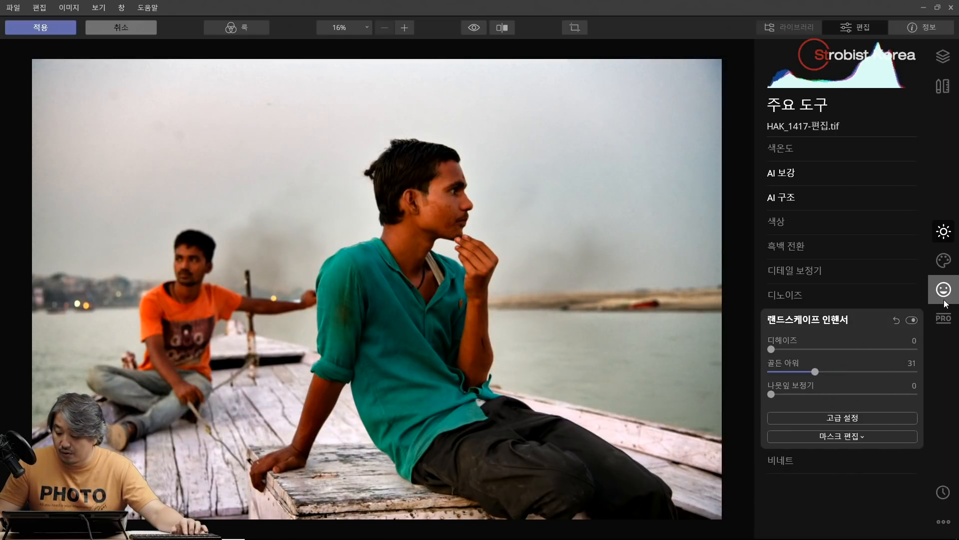
# In Advanced Contrast, set highlight contrast to 10 with balance -33, and midtone contrast to 29 with balance -24
pyautogui.click(943, 319)
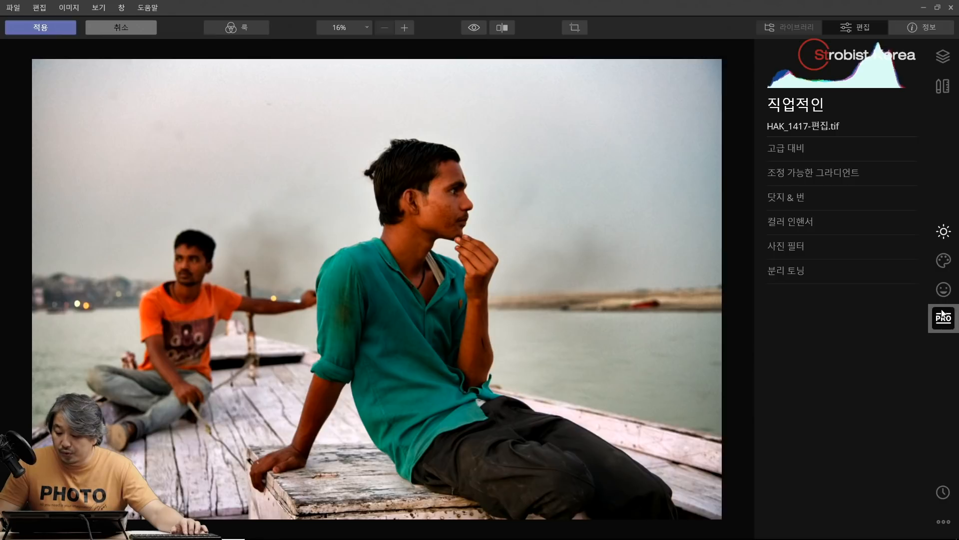
pyautogui.click(782, 141)
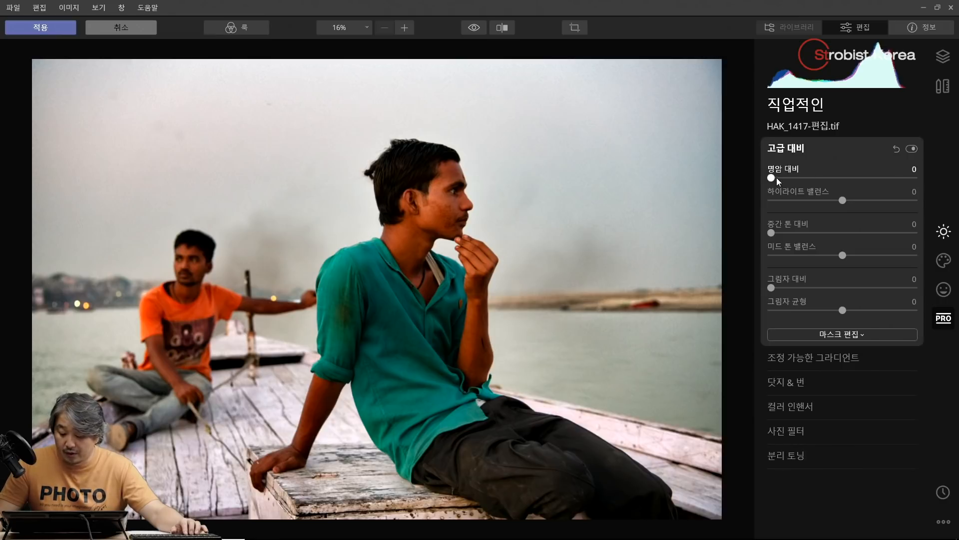
pyautogui.moveTo(797, 178); pyautogui.dragTo(785, 177)
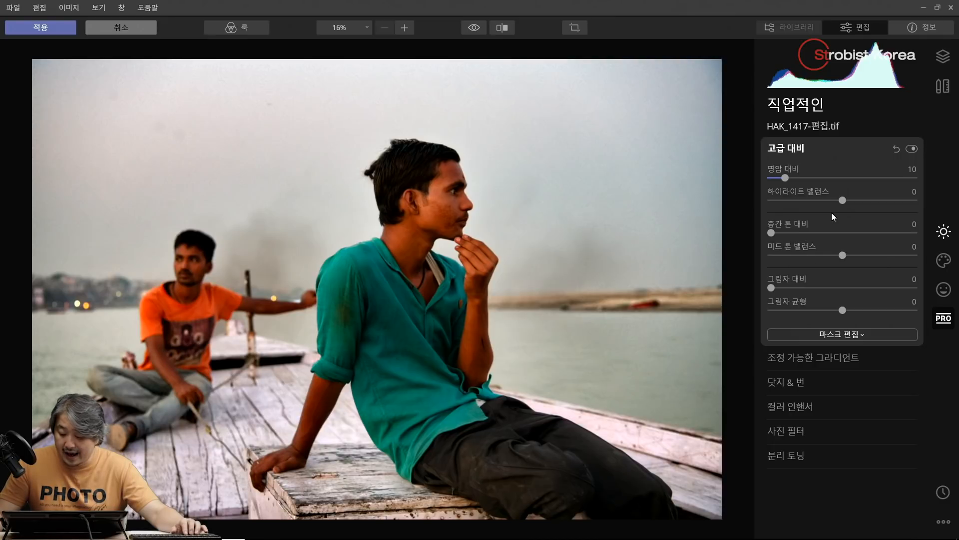
pyautogui.moveTo(842, 200); pyautogui.dragTo(819, 200)
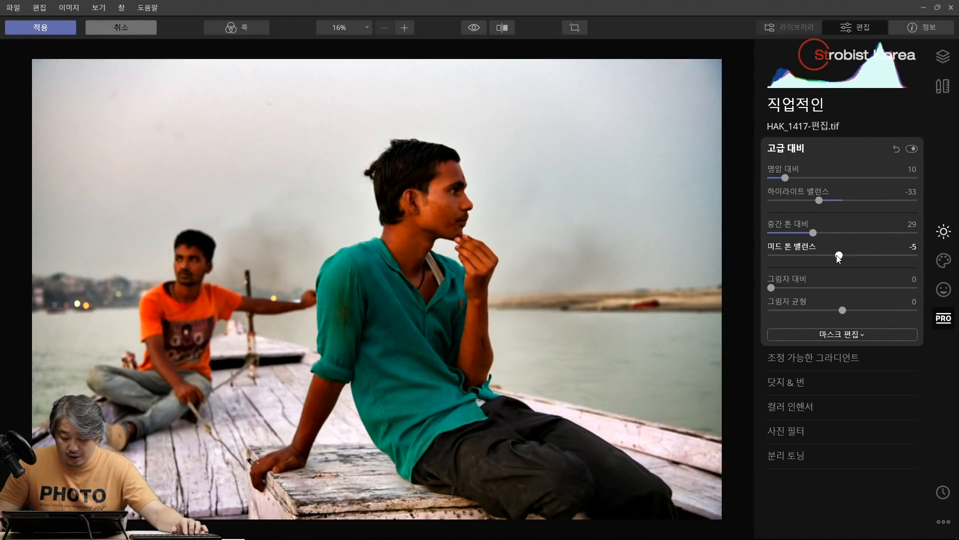
pyautogui.moveTo(841, 255)
pyautogui.mouseDown()
pyautogui.moveTo(814, 255)
pyautogui.moveTo(843, 256)
pyautogui.moveTo(825, 256)
pyautogui.mouseUp()
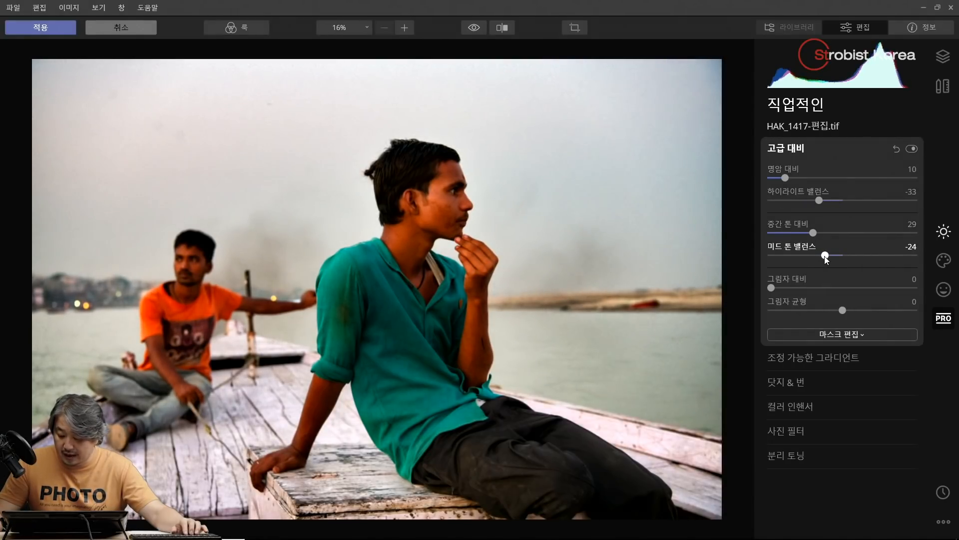
# In Color Enhancer, set color contrast to amount 14 and hue 30, and split color temperature to warmth 31 and coolness -50
pyautogui.click(790, 406)
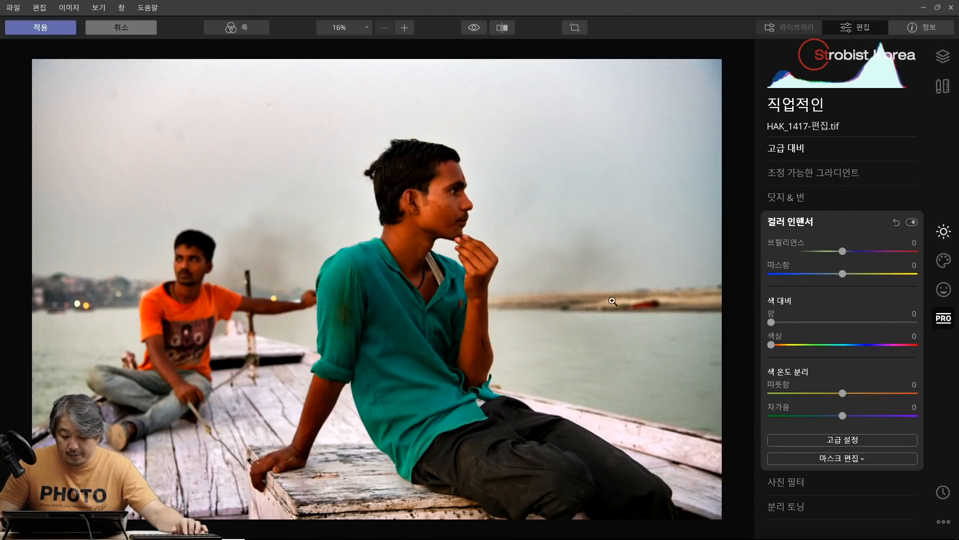
pyautogui.moveTo(775, 324)
pyautogui.mouseDown()
pyautogui.moveTo(796, 323)
pyautogui.moveTo(785, 343)
pyautogui.moveTo(812, 322)
pyautogui.moveTo(791, 323)
pyautogui.mouseUp()
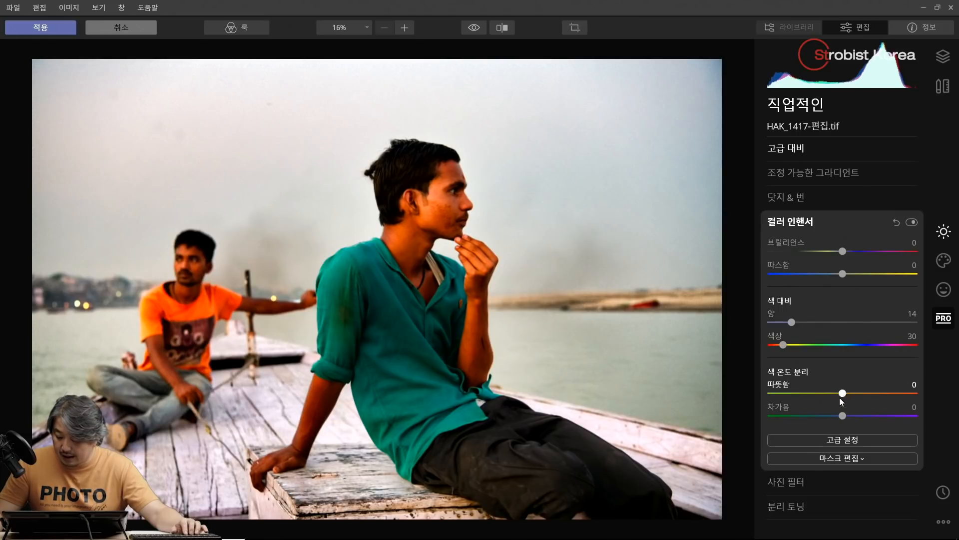
pyautogui.moveTo(842, 393); pyautogui.dragTo(809, 418)
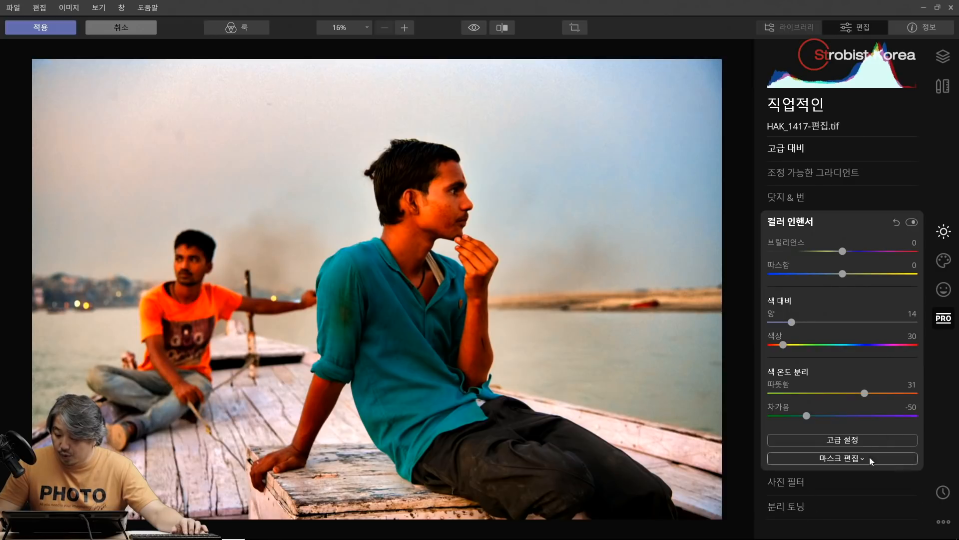
# Add the creative Matte Look to the boat photo with an amount of 22
pyautogui.click(944, 261)
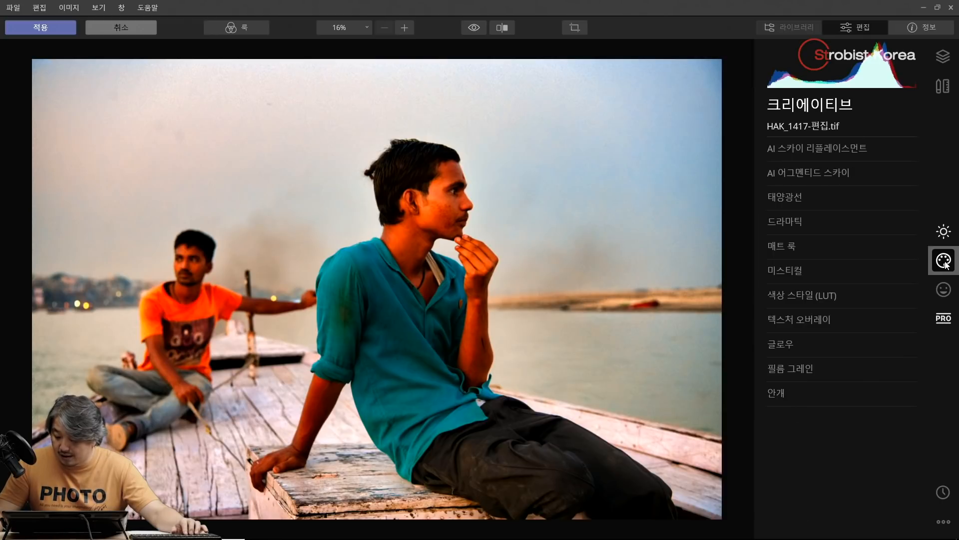
pyautogui.click(804, 248)
pyautogui.moveTo(771, 276); pyautogui.dragTo(803, 277)
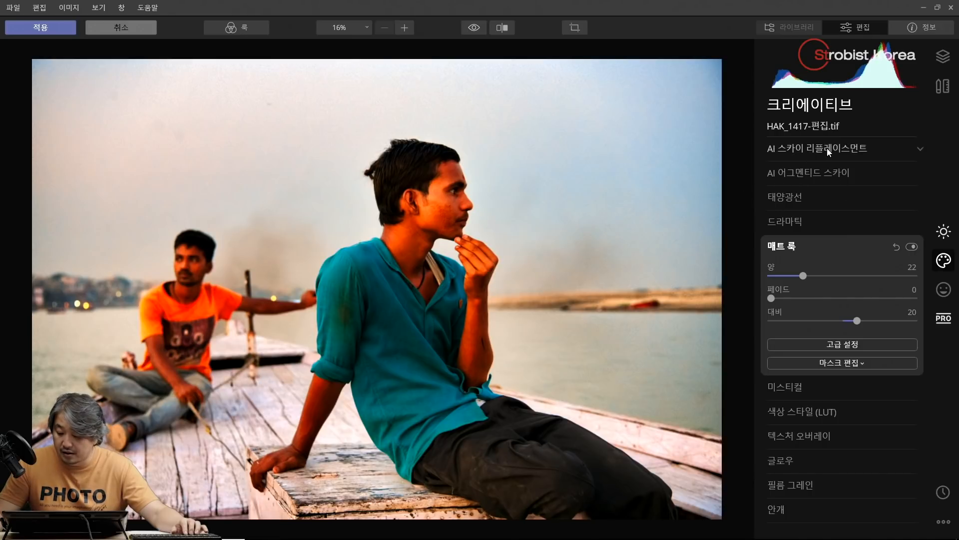
# In the essential Color tool, set the boat photo's saturation to -43 and vibrance to 25
pyautogui.click(943, 231)
pyautogui.click(835, 224)
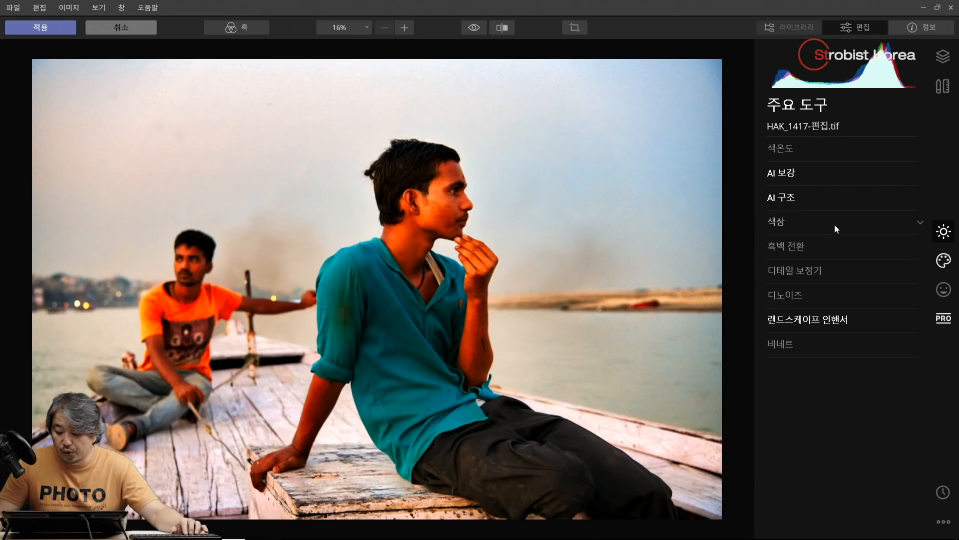
pyautogui.moveTo(842, 252); pyautogui.dragTo(861, 275)
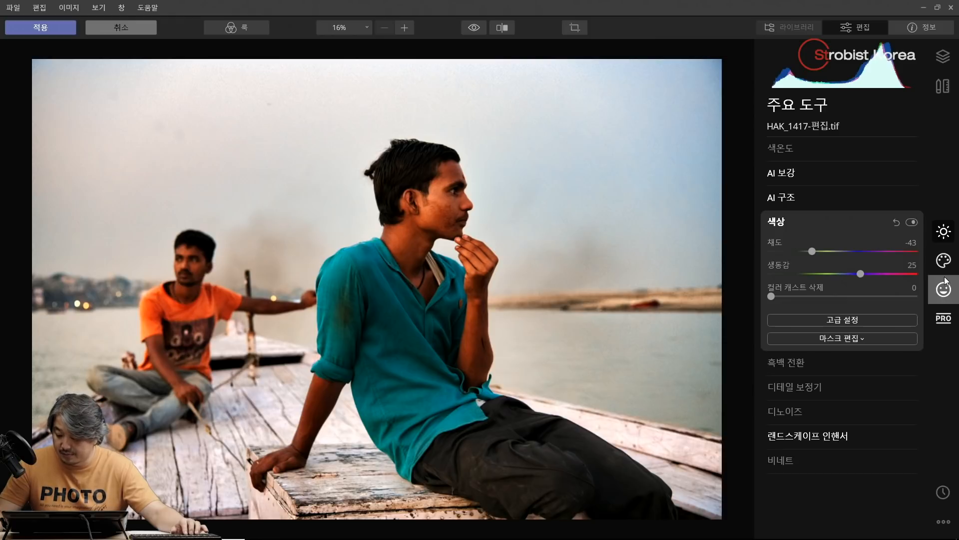
# Set the creative Dramatic effect to amount 45 with local contrast 47, and apply all edits back to Lightroom Classic
pyautogui.click(943, 260)
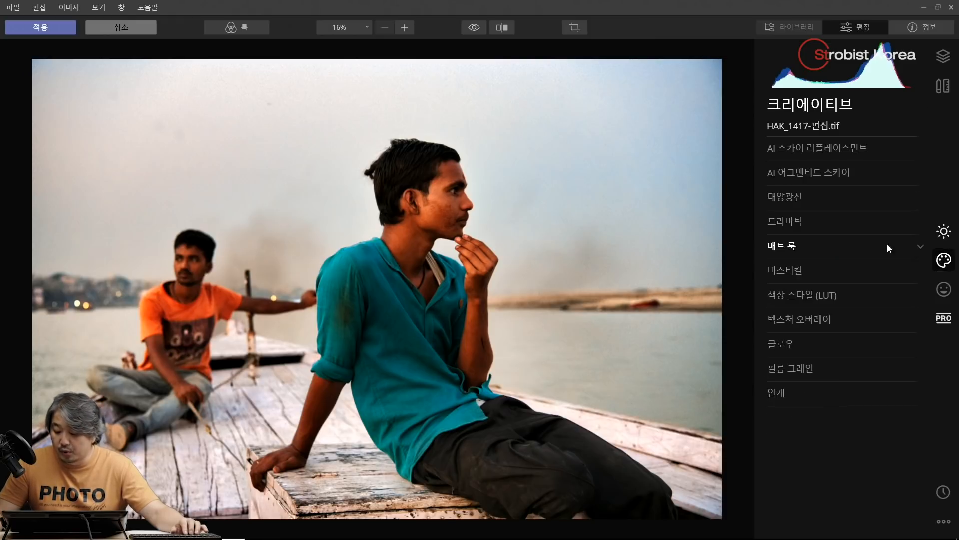
pyautogui.click(827, 219)
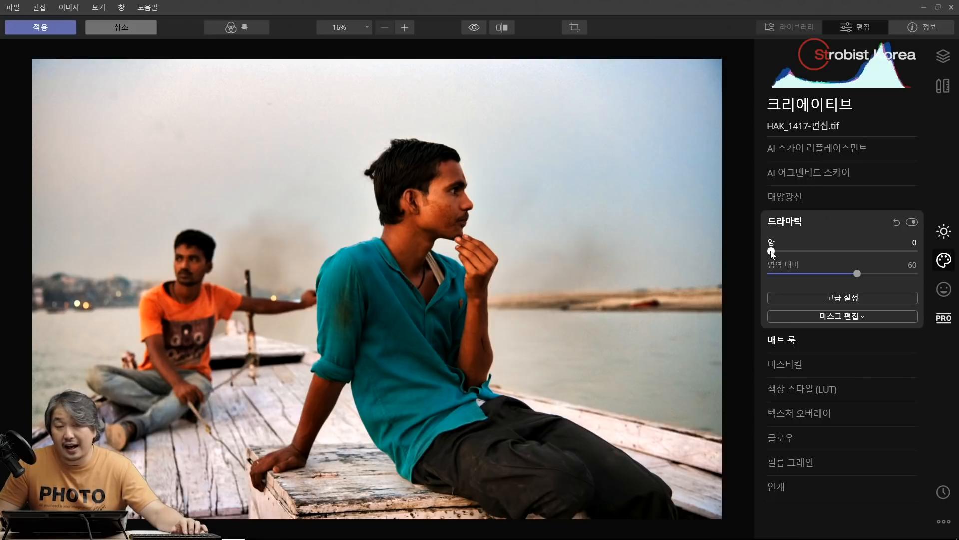
pyautogui.moveTo(771, 253); pyautogui.dragTo(782, 253)
pyautogui.moveTo(795, 254); pyautogui.dragTo(840, 279)
pyautogui.click(835, 248)
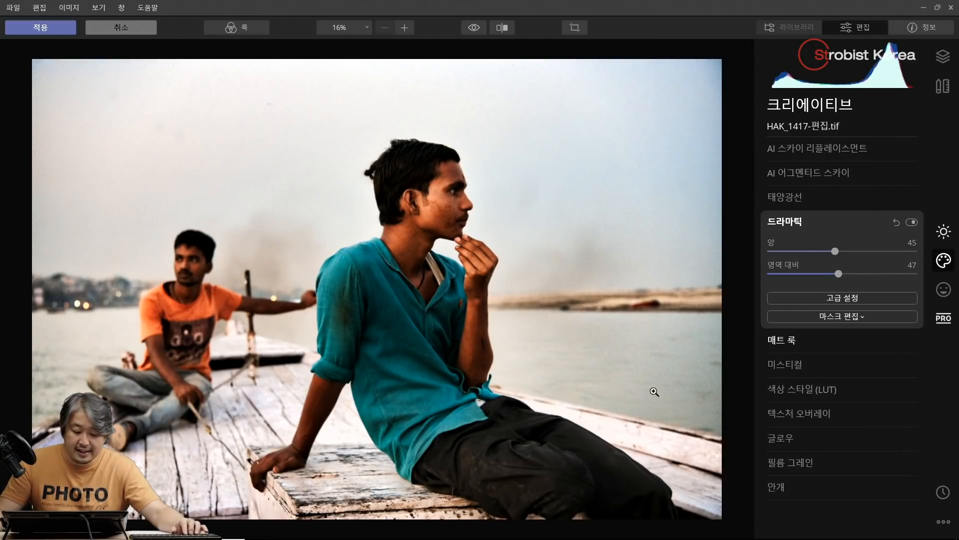
pyautogui.click(45, 26)
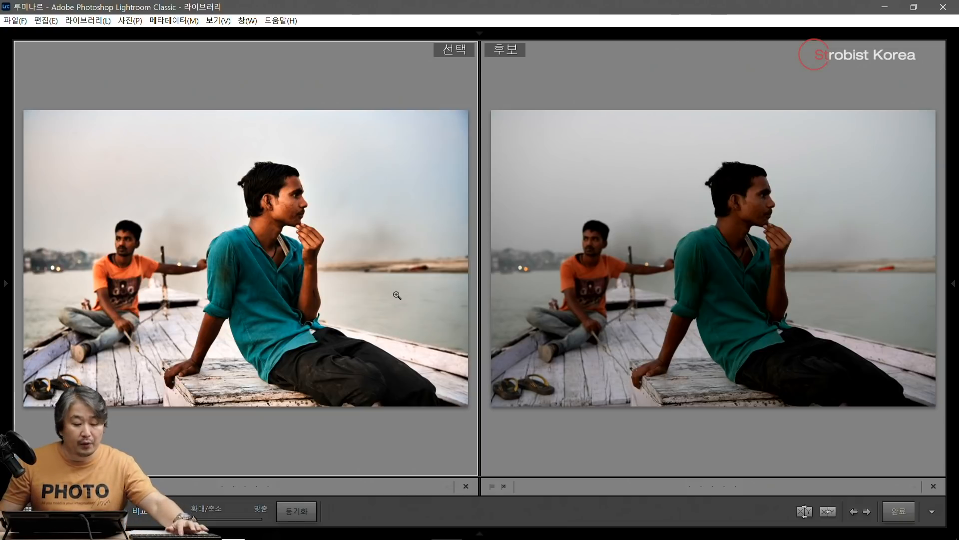
# In Lightroom Classic, compare the two versions of the night fire ceremony photo side by side
pyautogui.press('g')
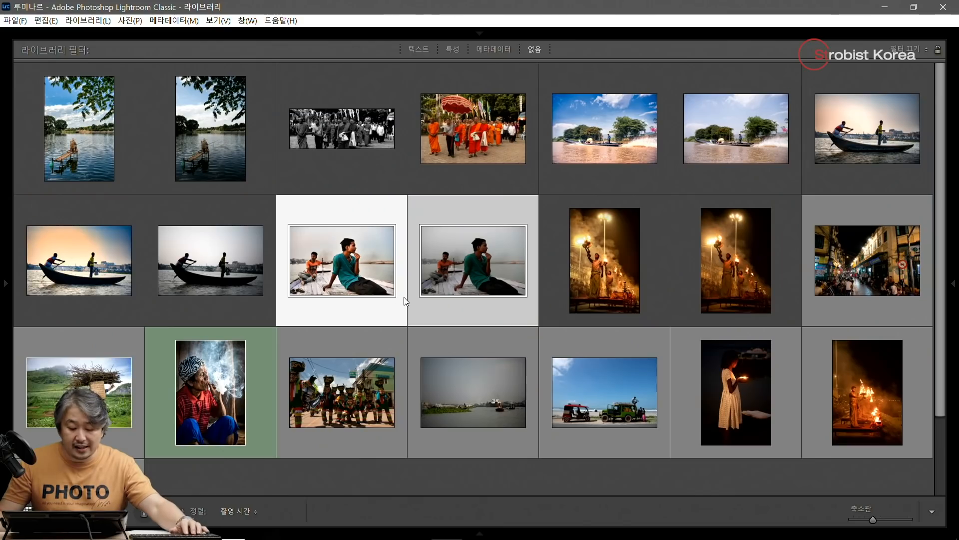
pyautogui.click(605, 277)
pyautogui.press('c')
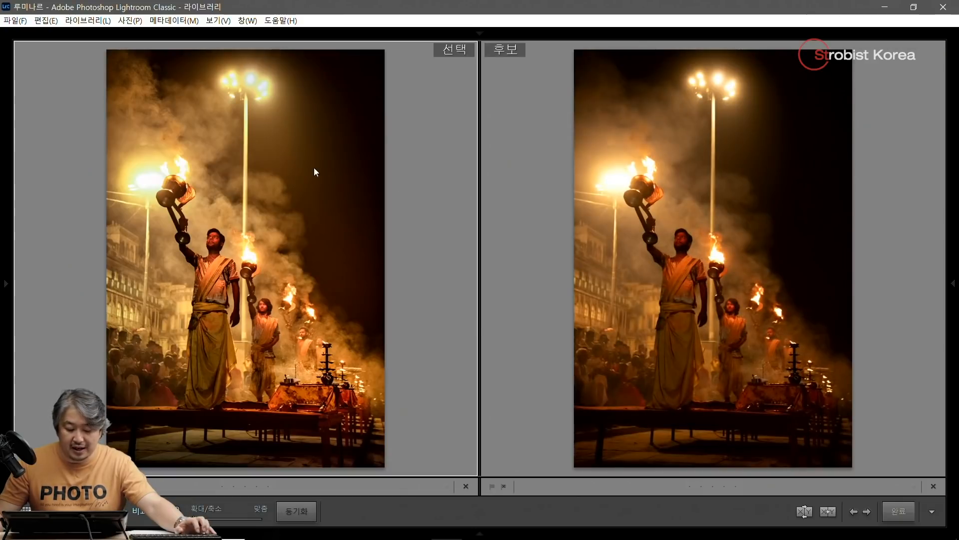